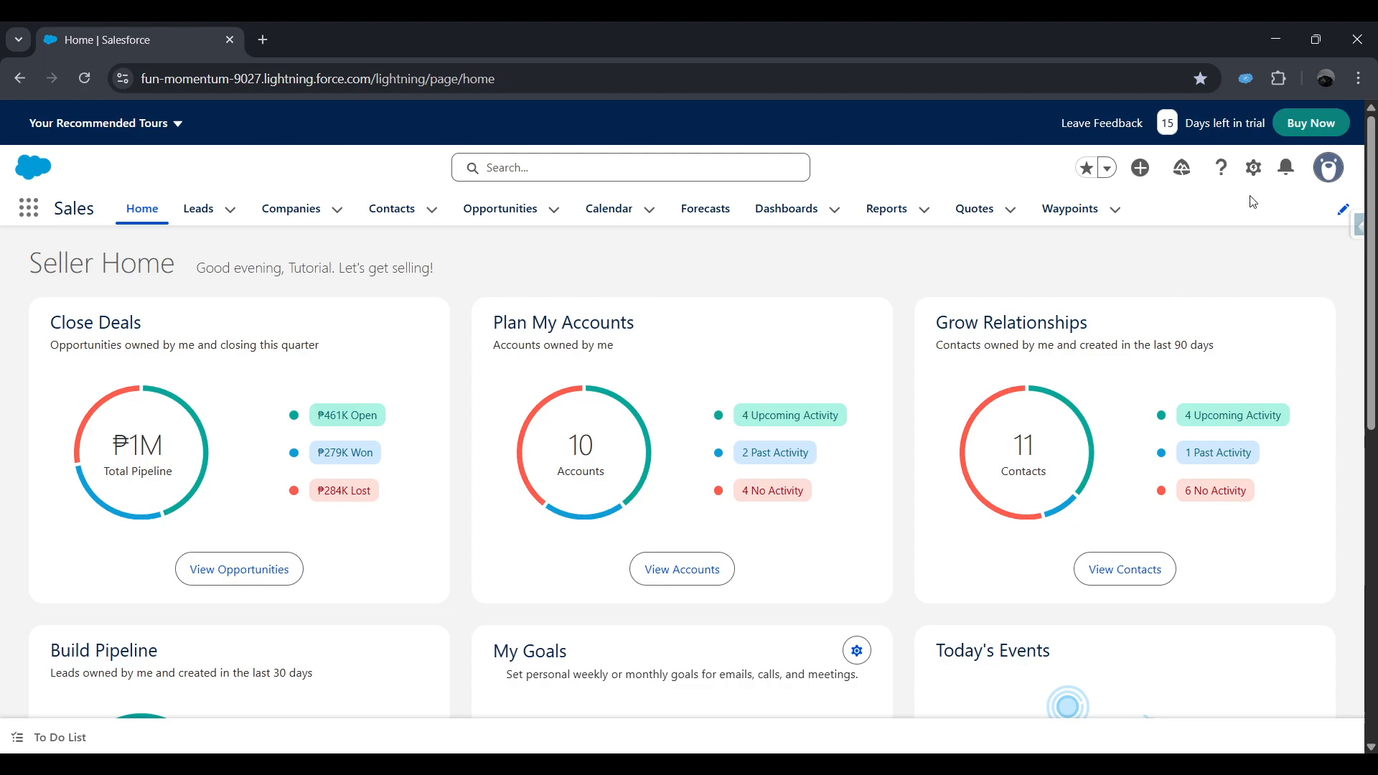
# - Open Setup, search for "rename tabs and labels" and open the Rename Tabs and Labels page
pyautogui.click(1255, 173)
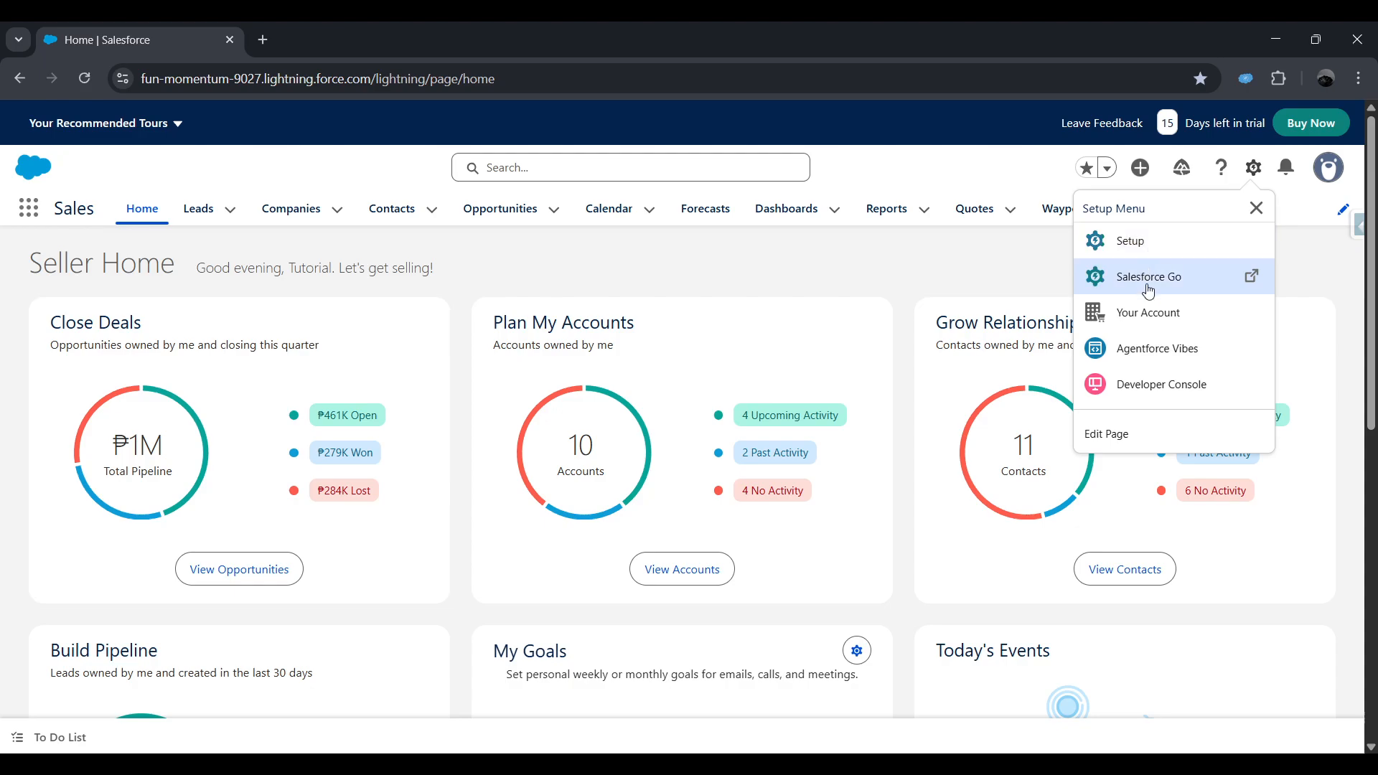
pyautogui.click(1138, 259)
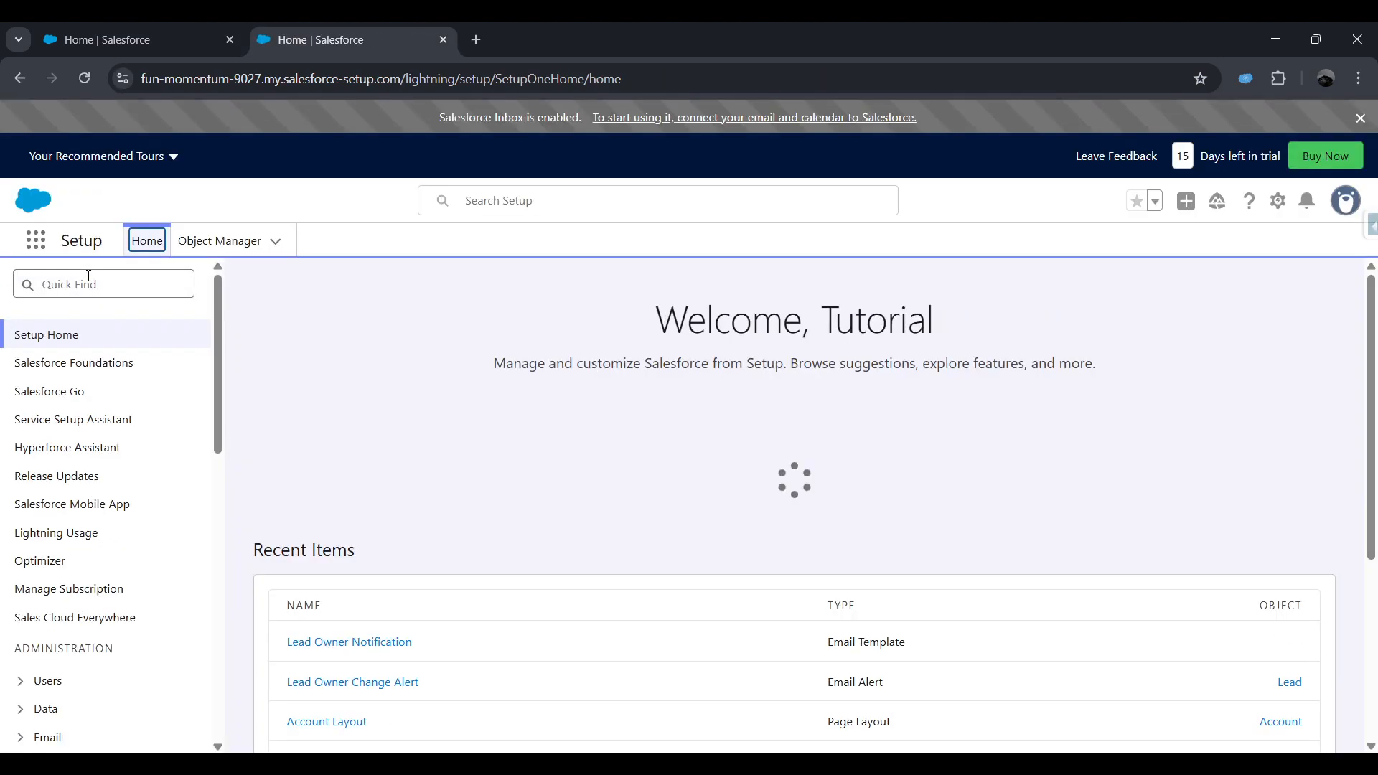
pyautogui.click(96, 294)
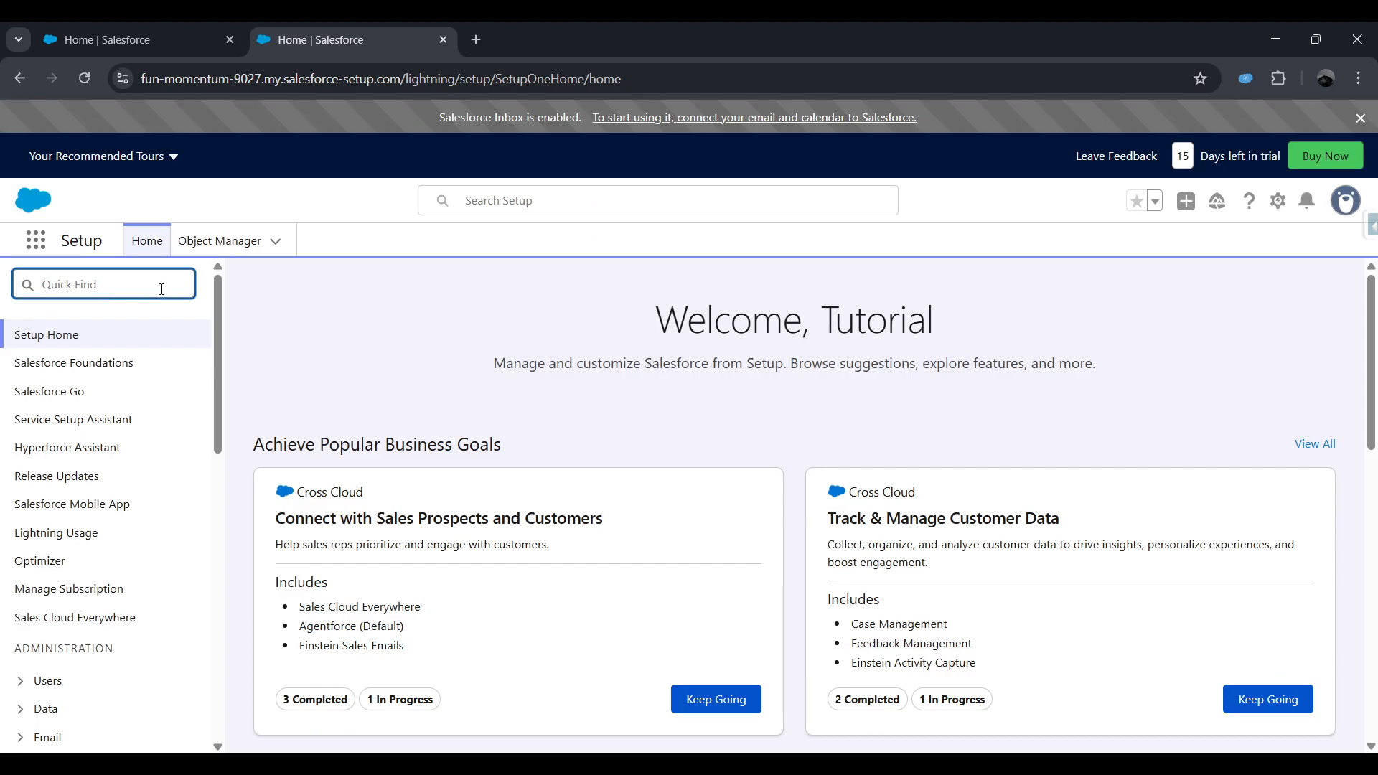
pyautogui.click(242, 295)
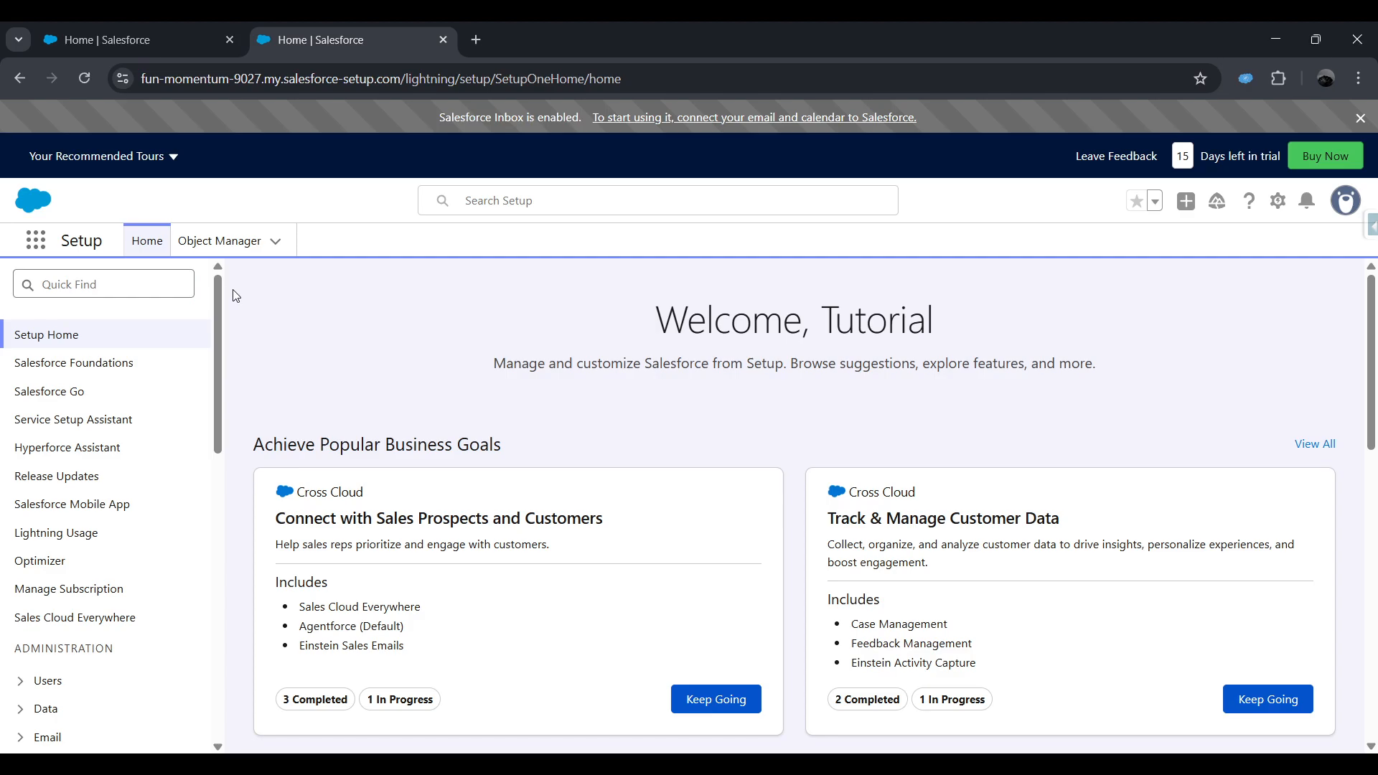
pyautogui.click(162, 287)
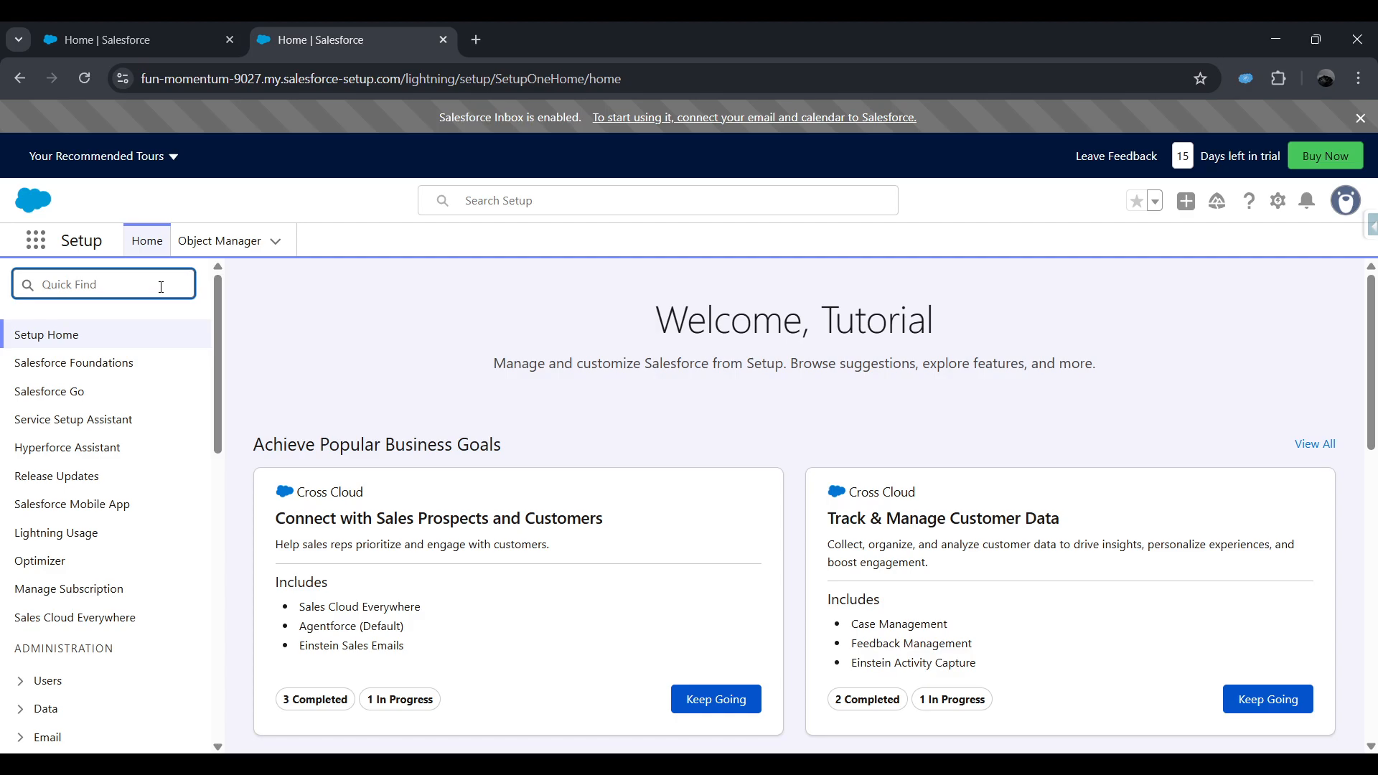
pyautogui.write('rename tabs and labels')
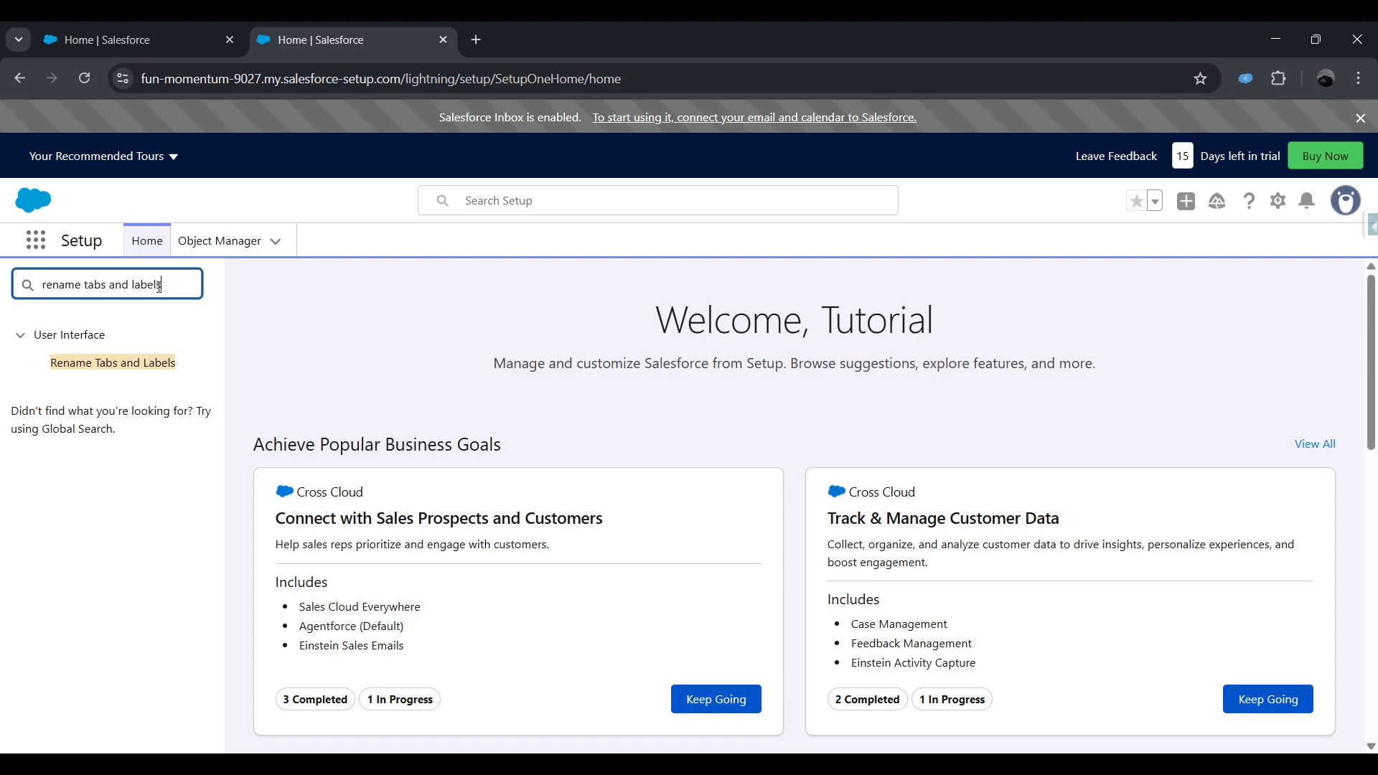
pyautogui.click(140, 364)
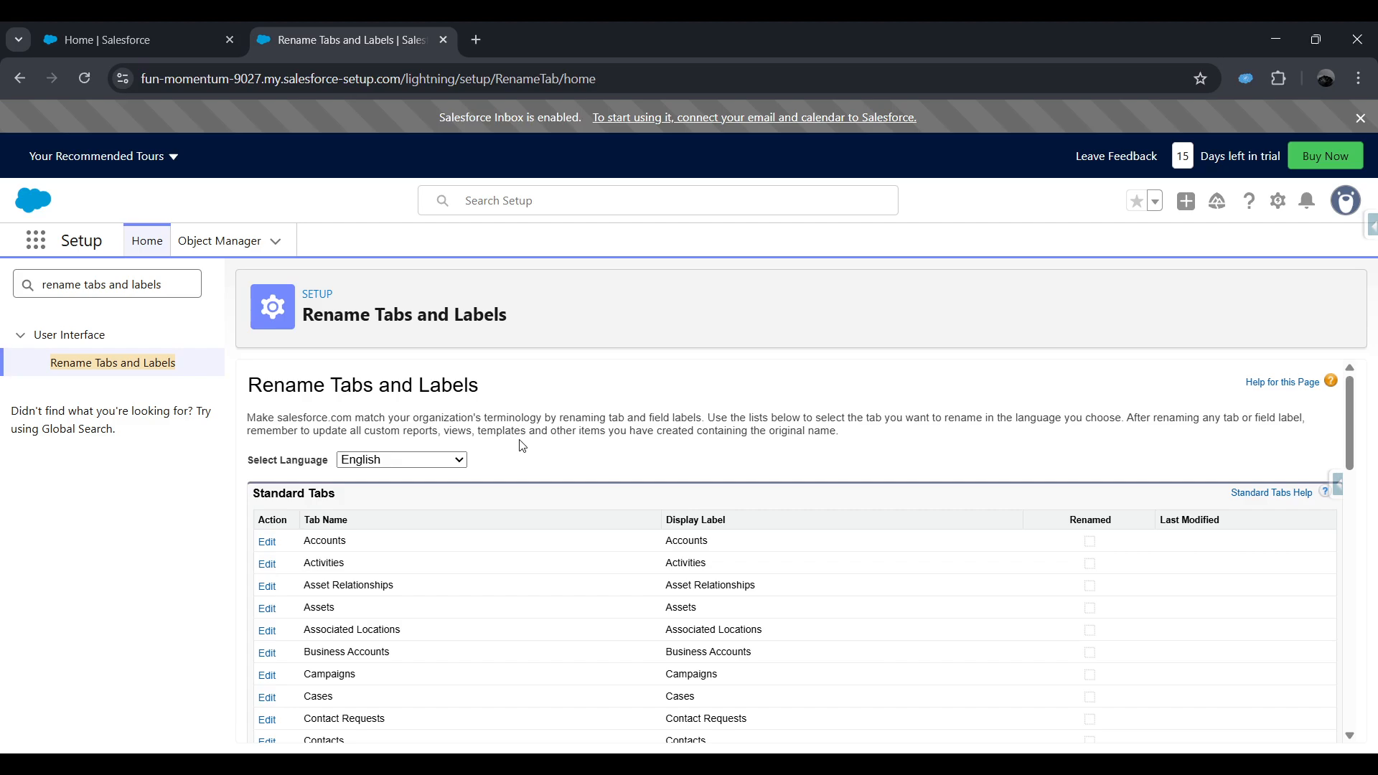
# - Edit the standard Accounts tab's names to singular Company and plural Companies, and turn off the starts-with-vowel-sound option
pyautogui.click(463, 465)
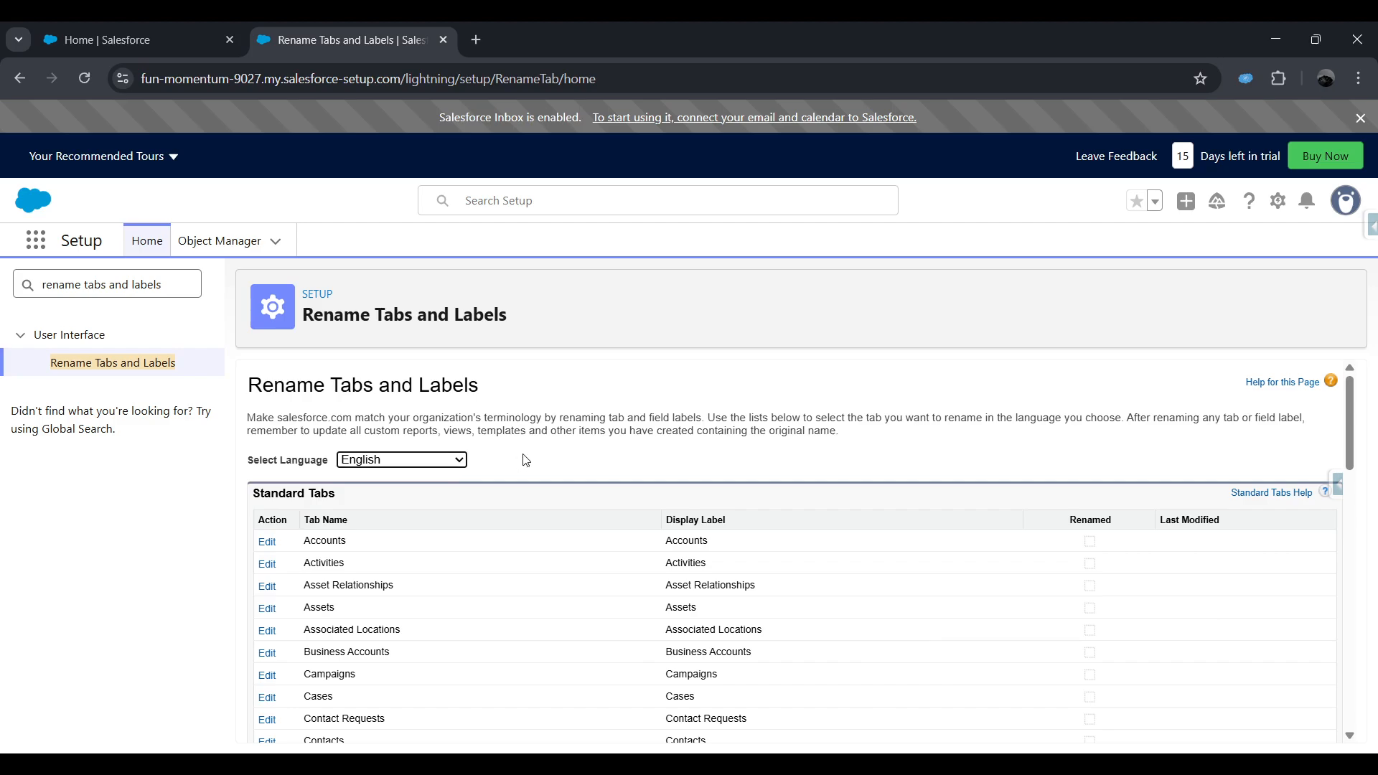
pyautogui.scroll(-4, 507, 461)
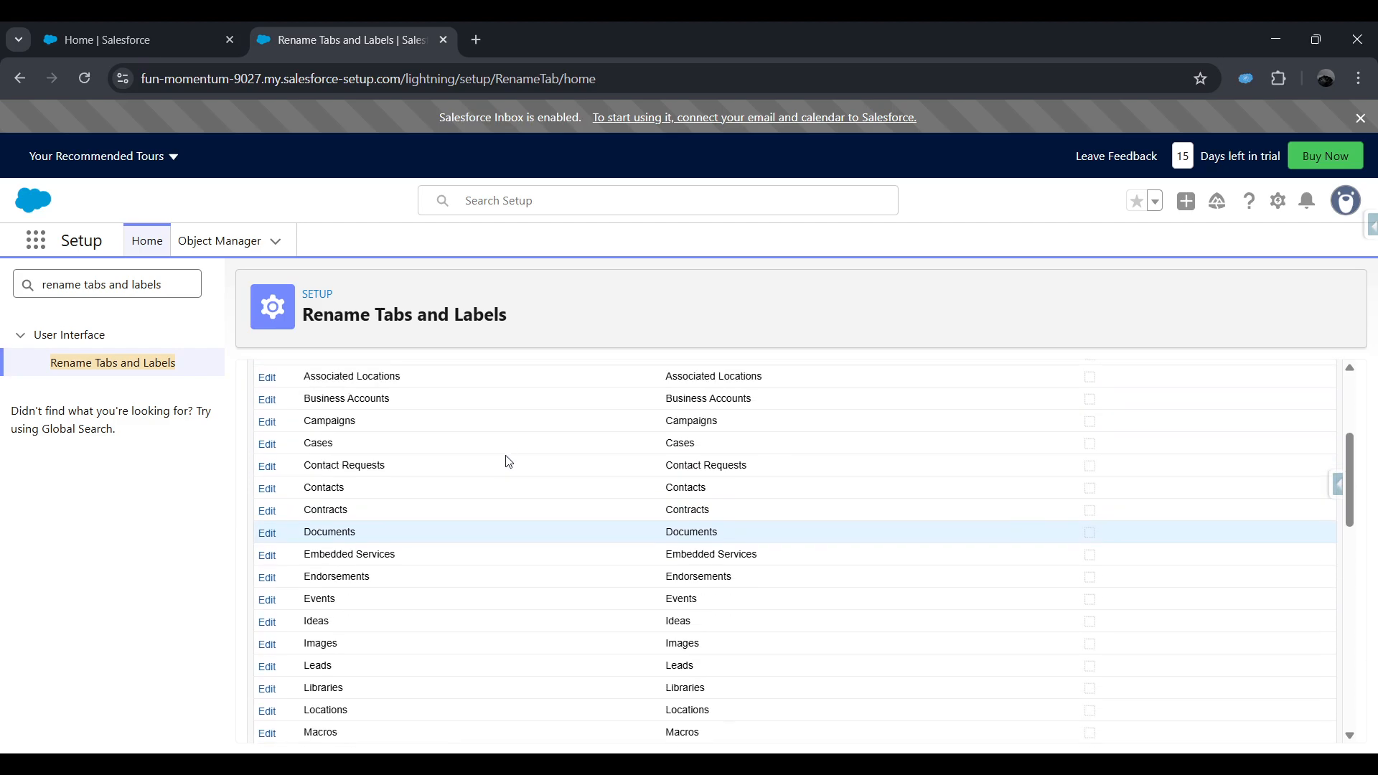
pyautogui.scroll(4, 502, 463)
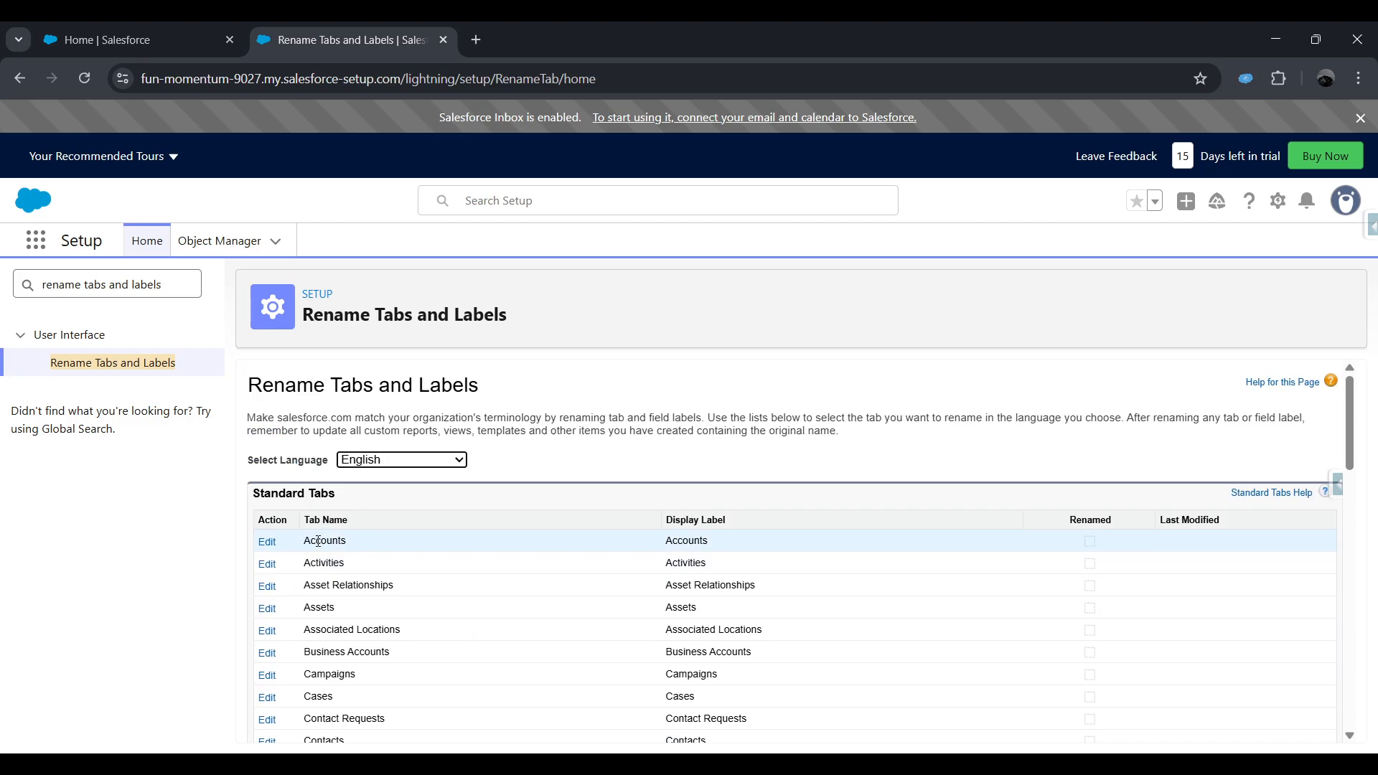
pyautogui.click(276, 549)
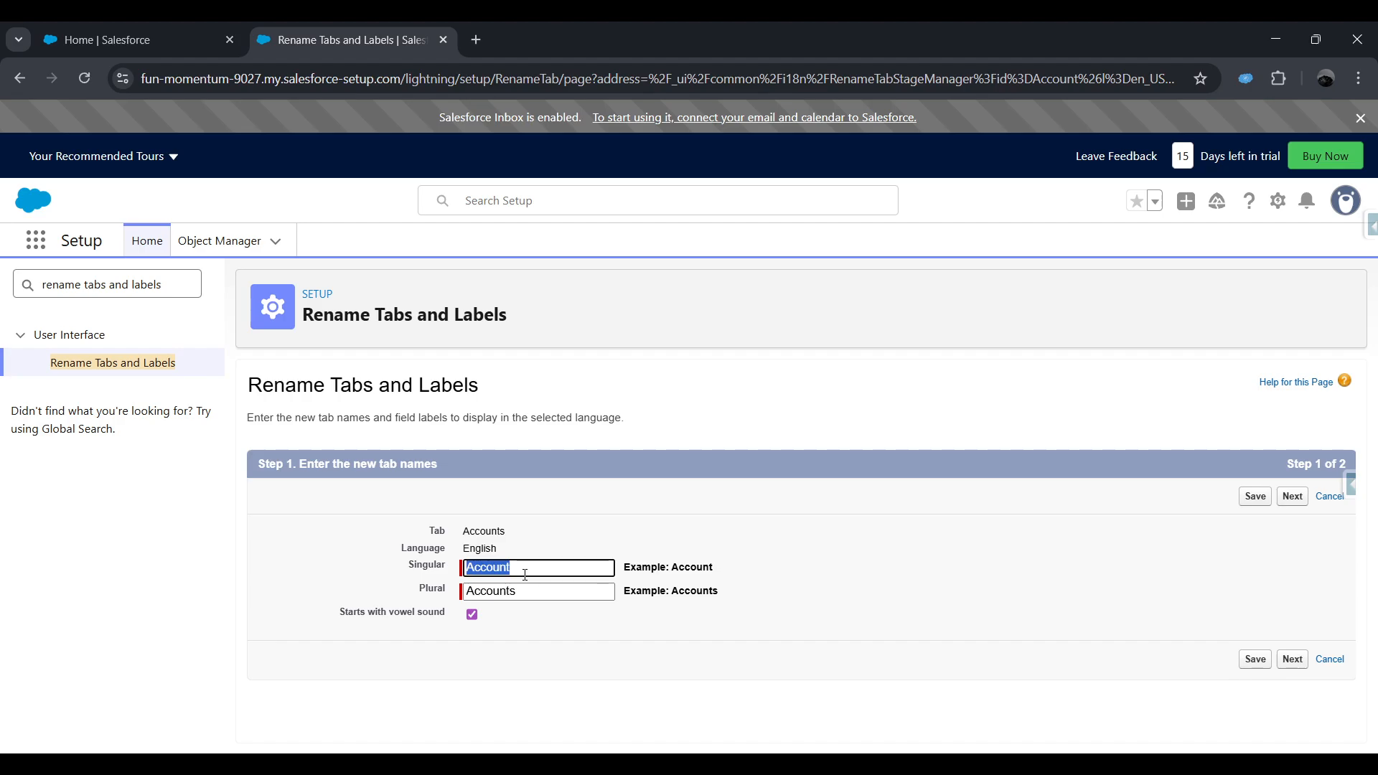
pyautogui.write('Copman')
pyautogui.press('BackSpace')
pyautogui.press('BackSpace')
pyautogui.press('BackSpace')
pyautogui.press('BackSpace')
pyautogui.write('mpany')
pyautogui.press('Tab')
pyautogui.write('Com')
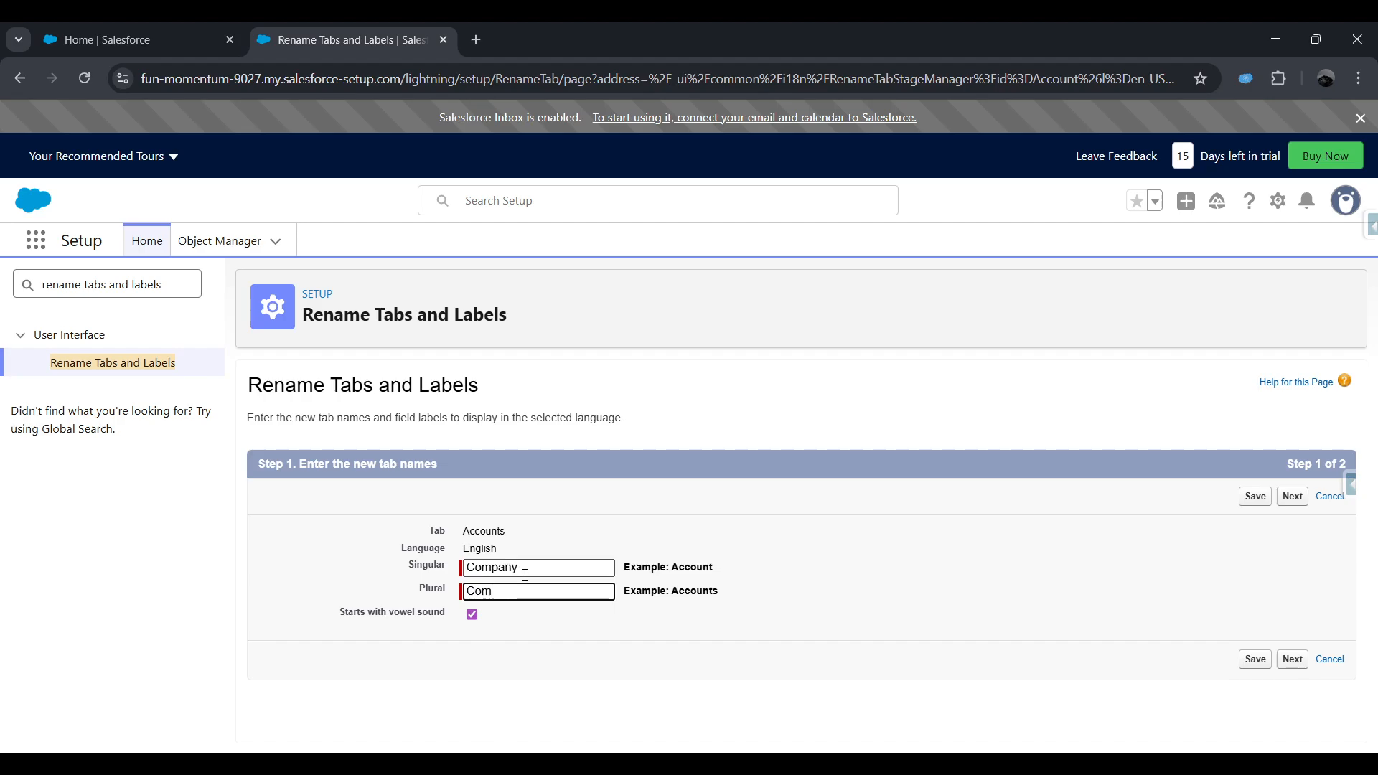
pyautogui.write('panies')
pyautogui.click(473, 616)
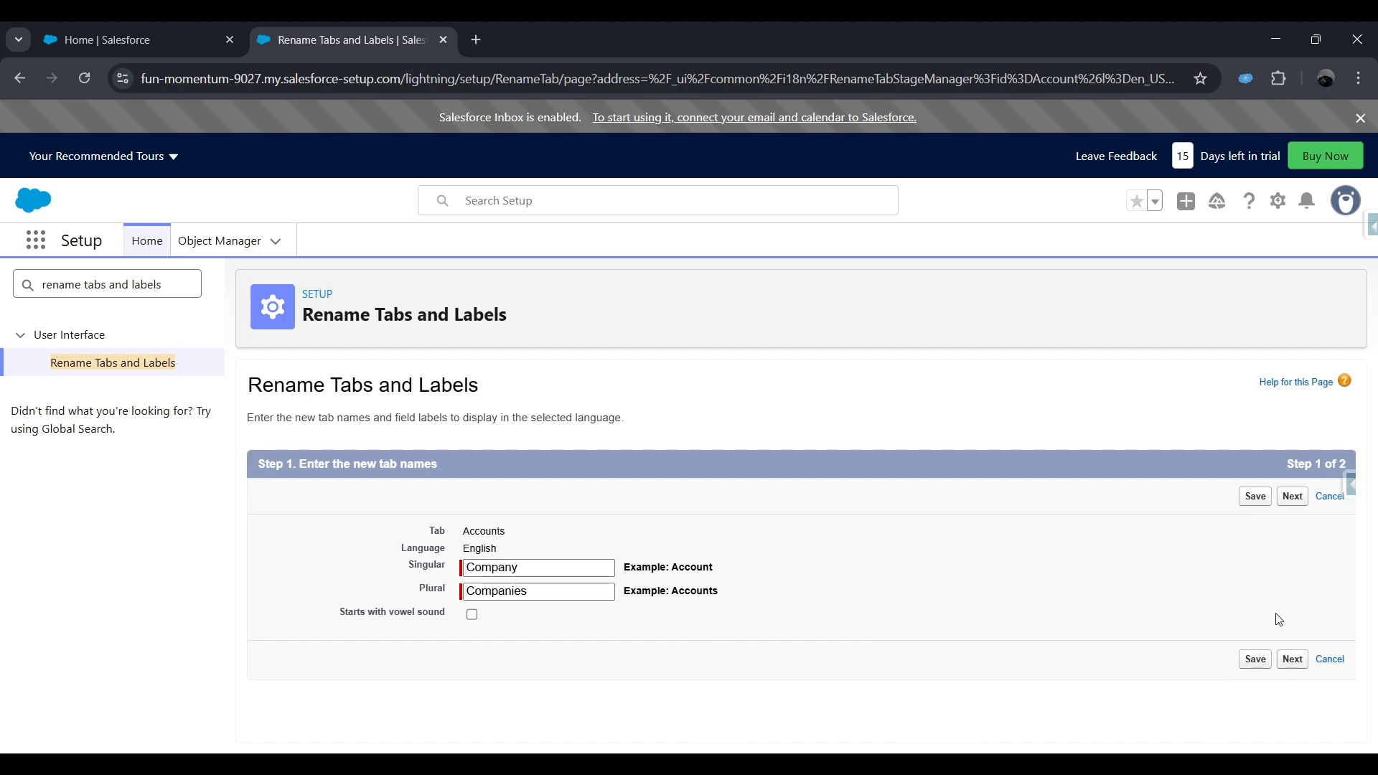
# - Continue to the field labels, review the auto-populated Company labels and save the renamed tab
pyautogui.click(1294, 664)
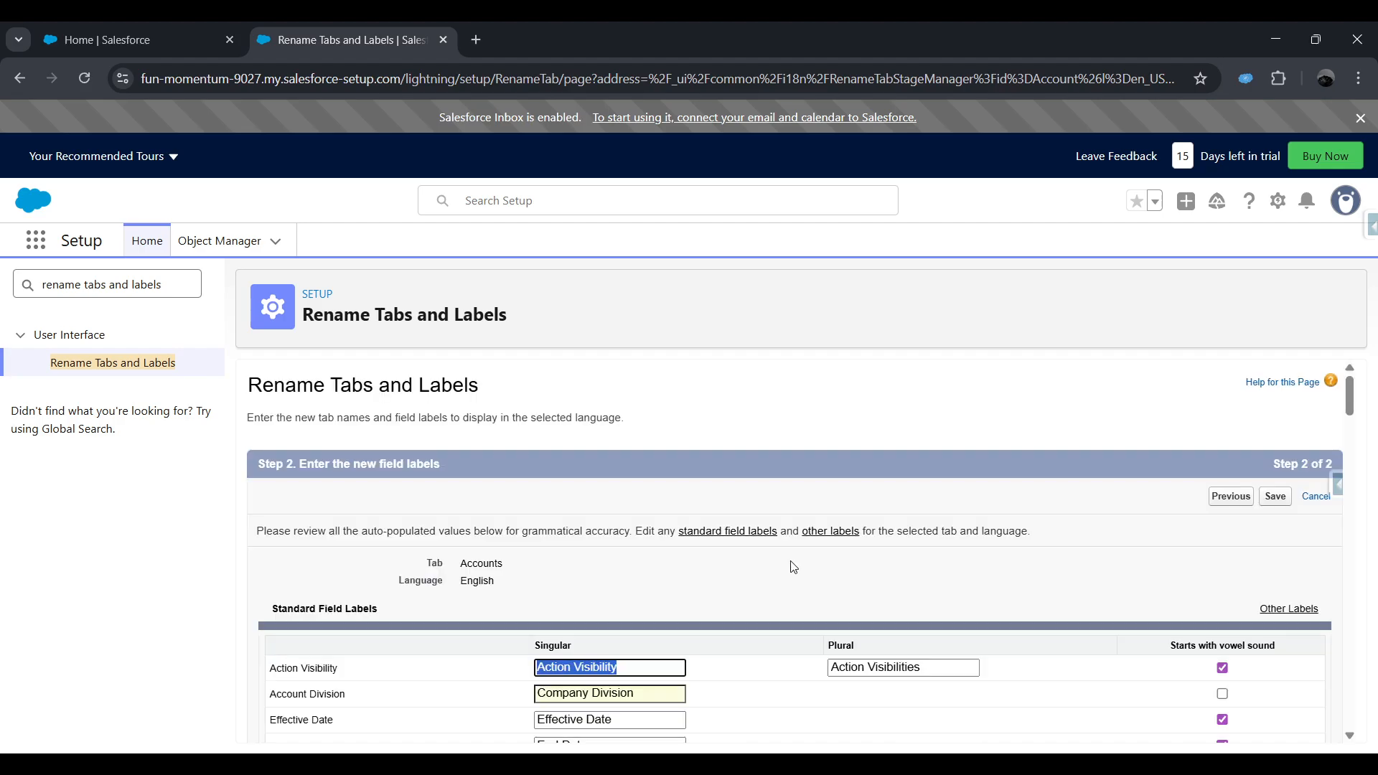
pyautogui.scroll(-2, 696, 591)
pyautogui.scroll(-2, 696, 592)
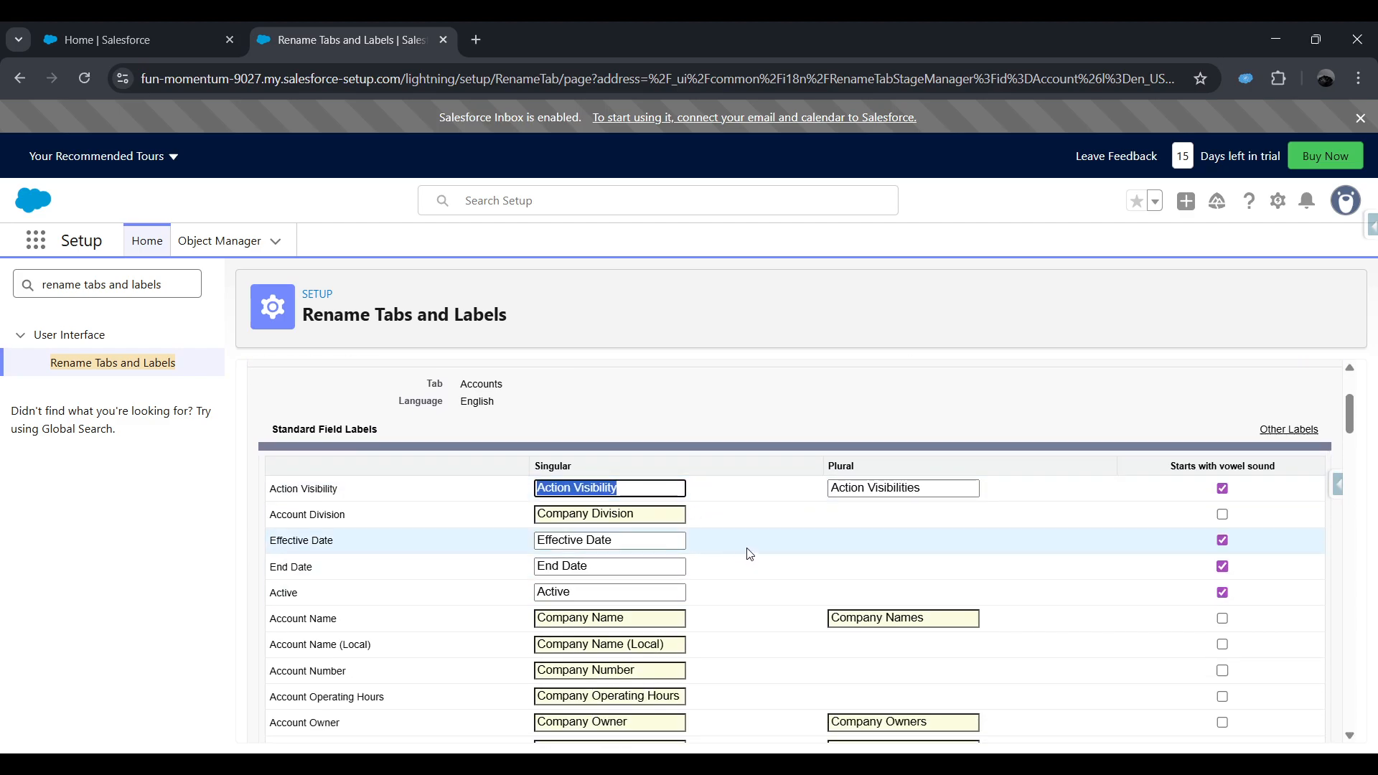
pyautogui.scroll(-2, 746, 554)
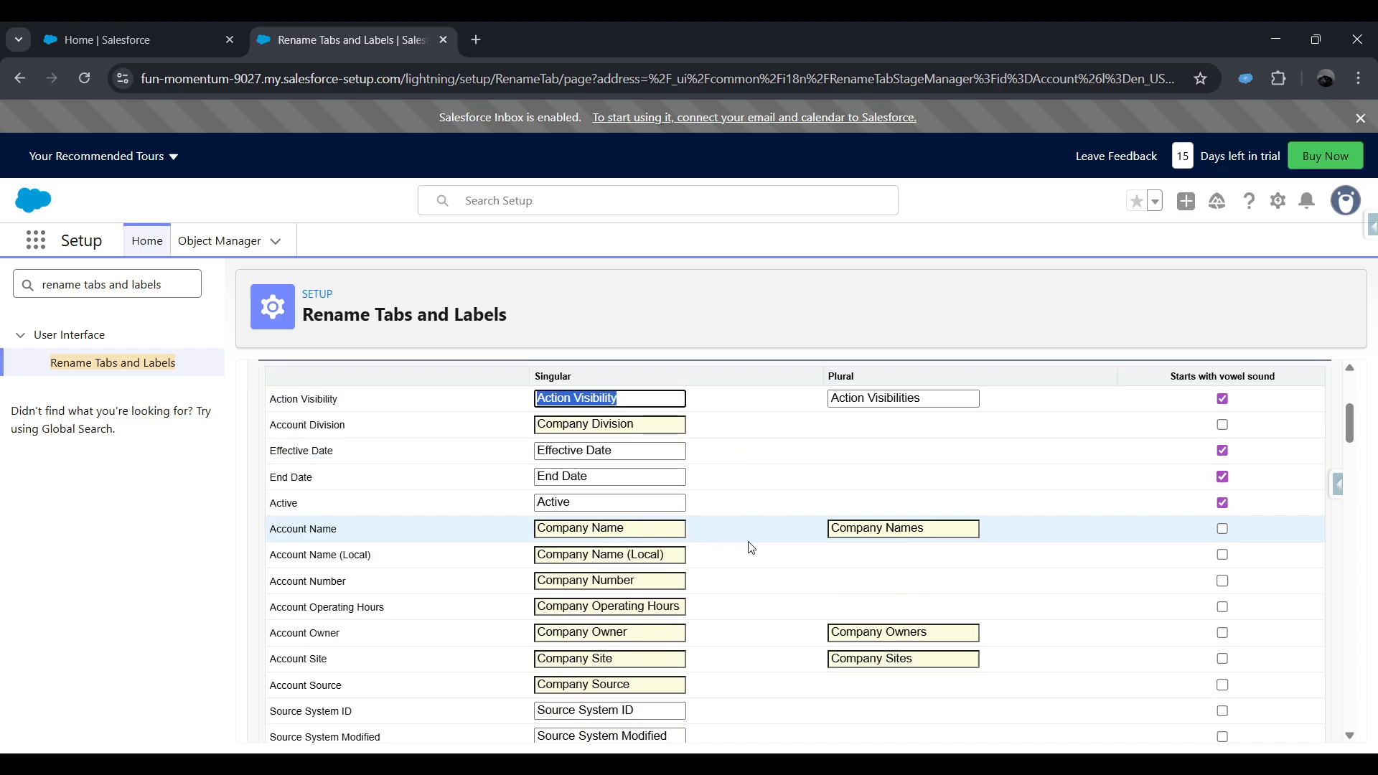
pyautogui.scroll(-2, 739, 545)
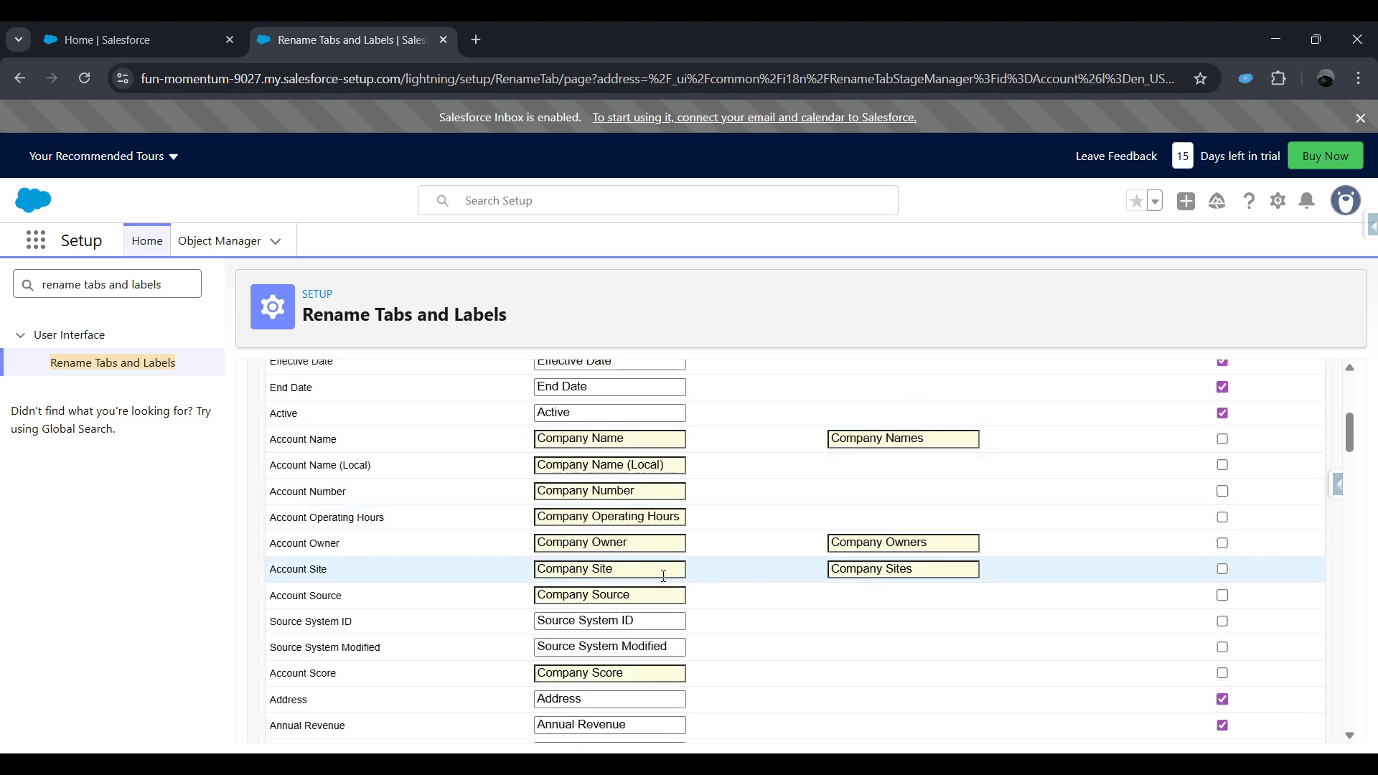
pyautogui.scroll(-4, 662, 567)
pyautogui.scroll(6, 662, 514)
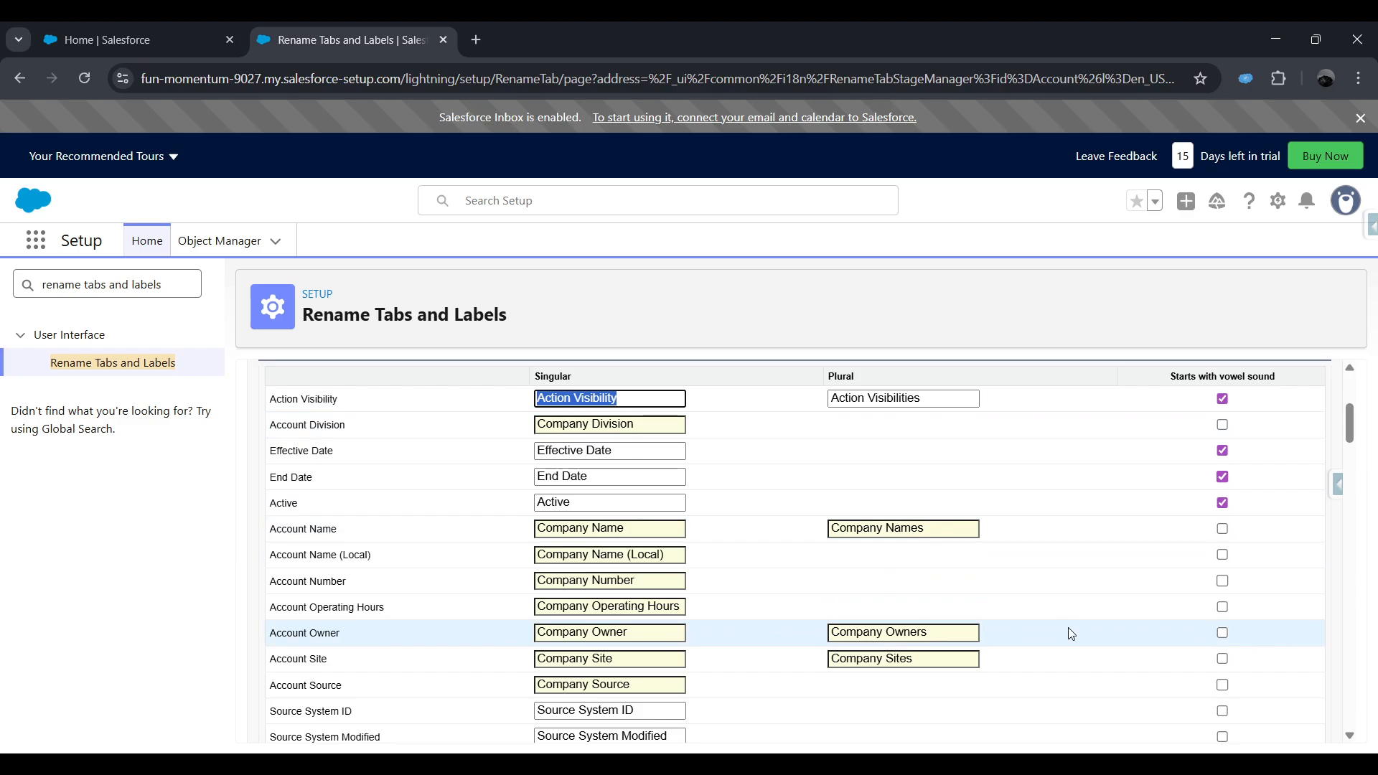
pyautogui.scroll(-10, 1071, 634)
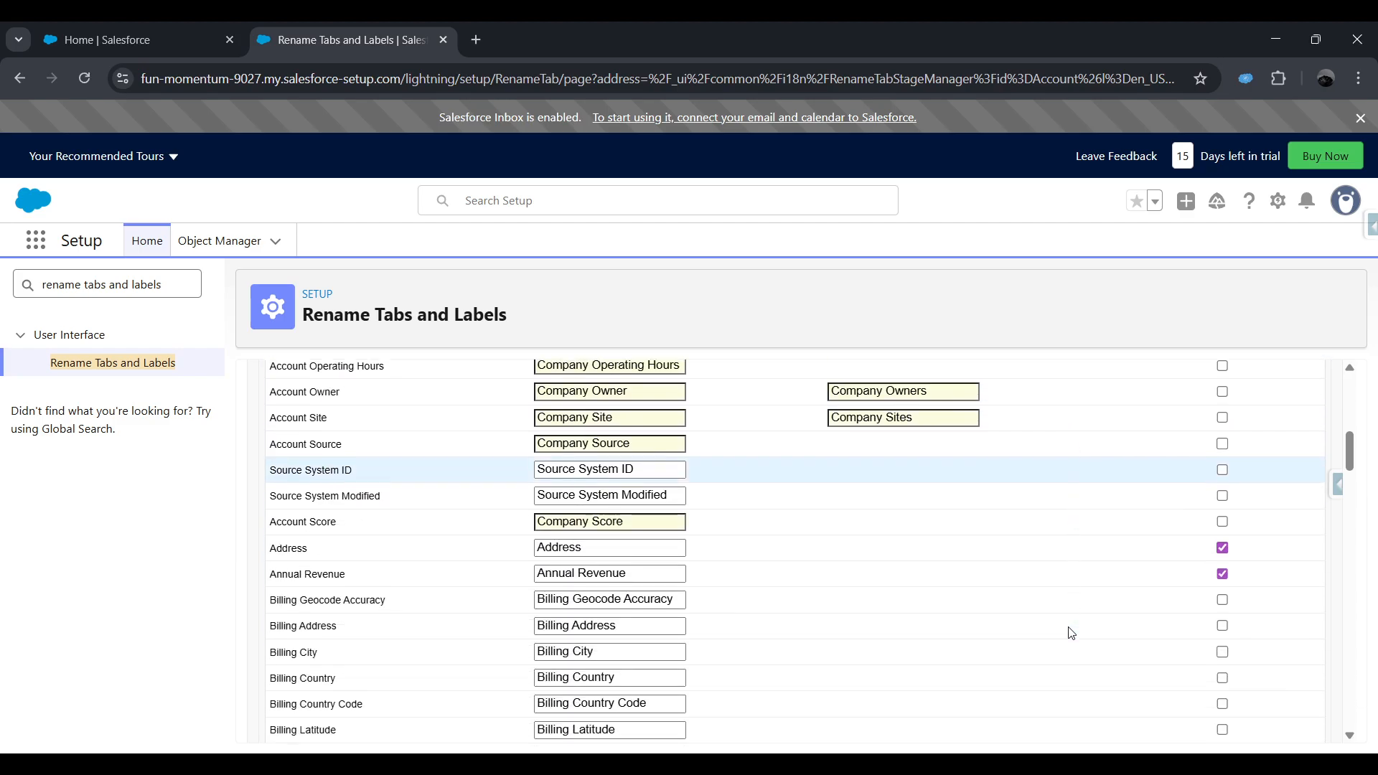
pyautogui.scroll(-15, 1071, 631)
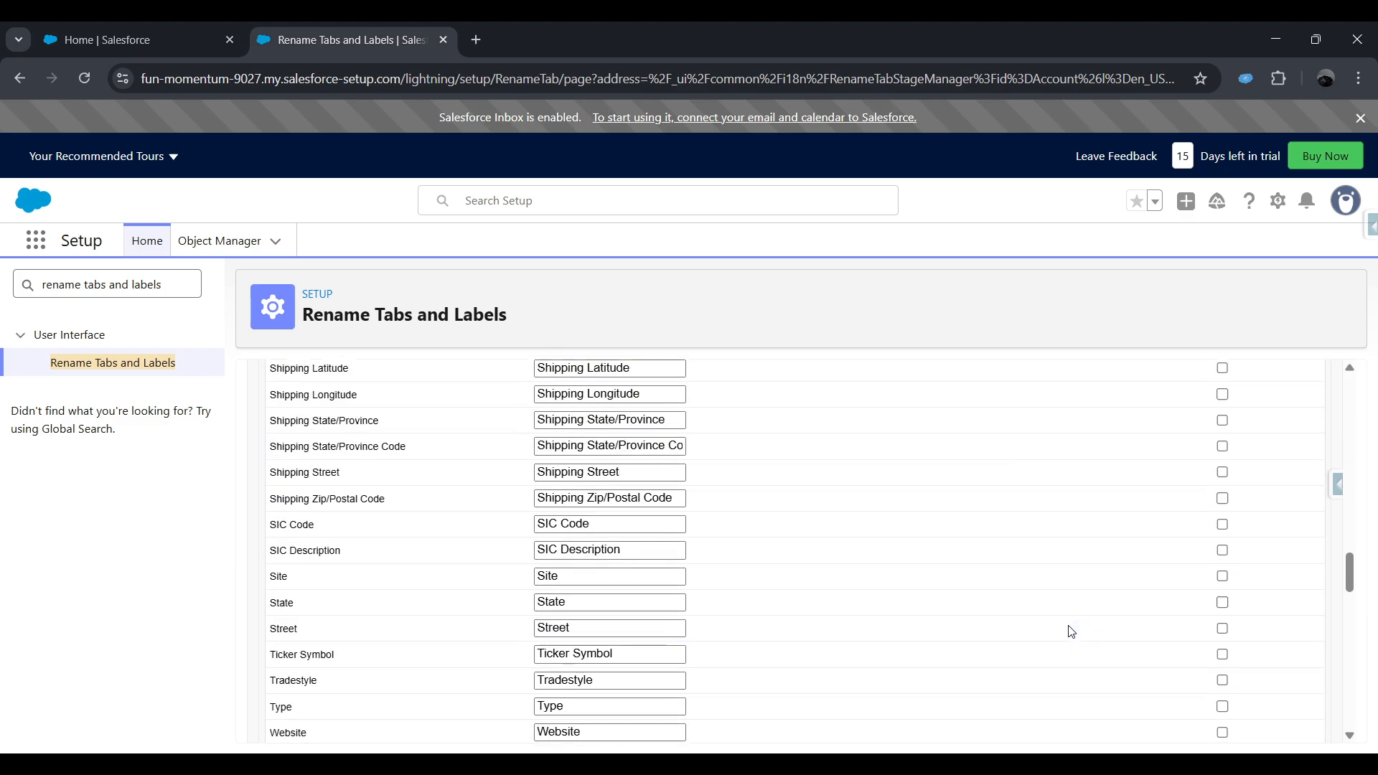
pyautogui.scroll(-1, 1071, 627)
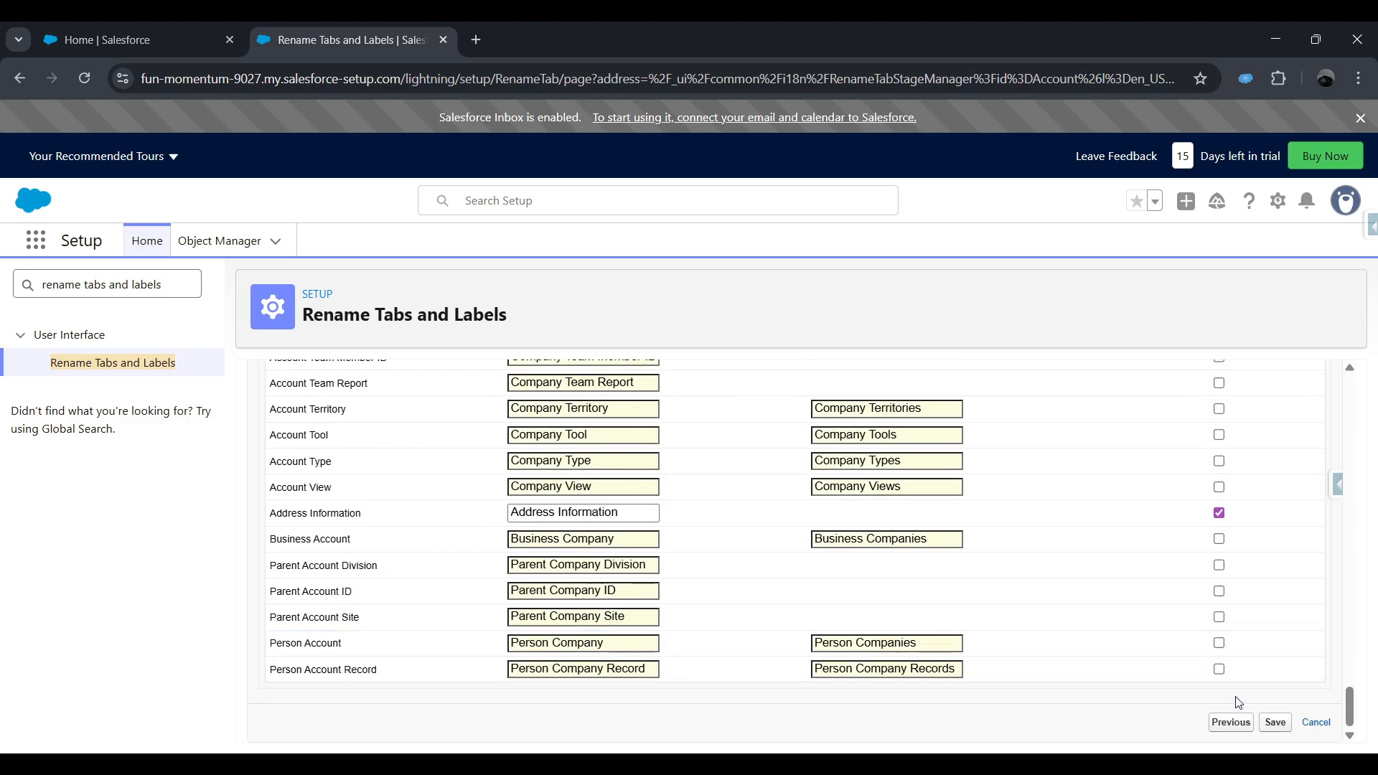
pyautogui.click(1275, 722)
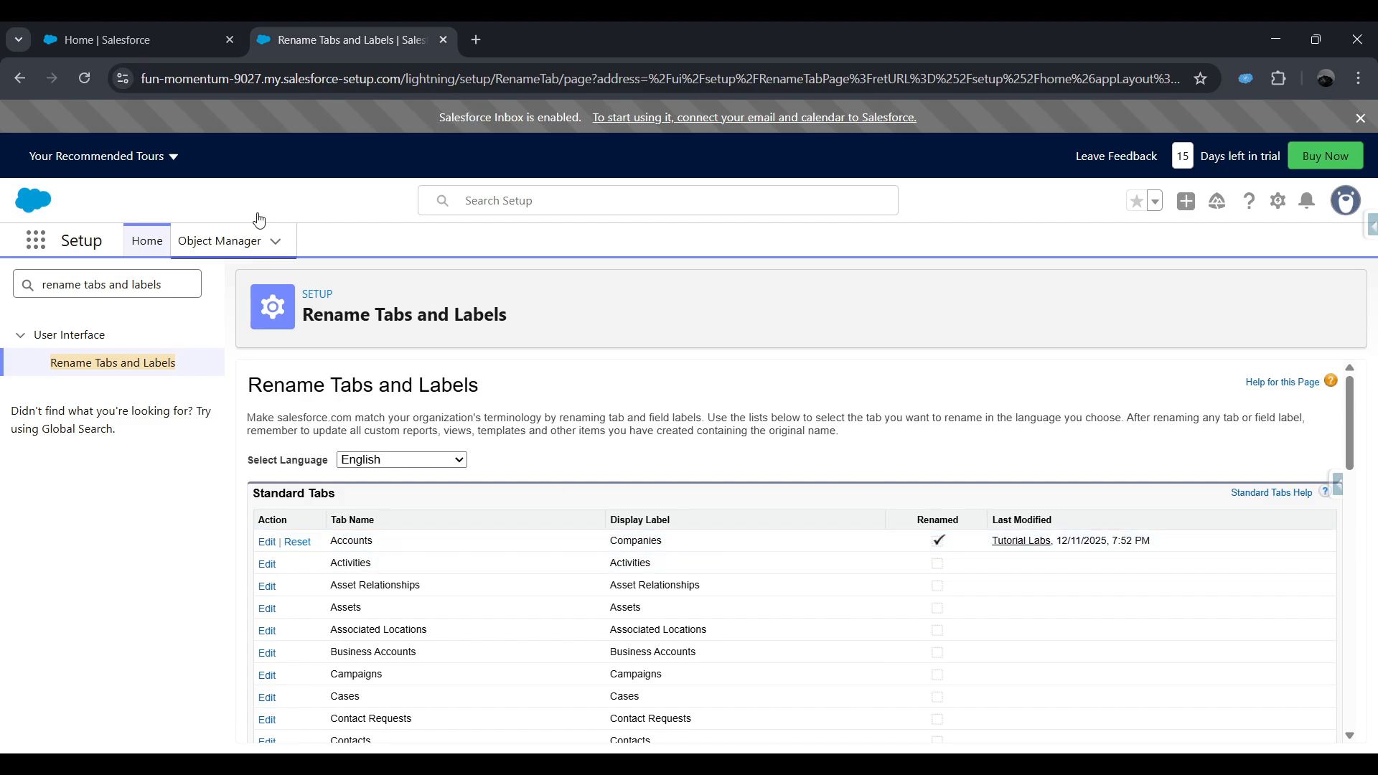
# - Switch to the Sales app, reload it and open the Companies list to check the renamed tab and column labels
pyautogui.click(85, 43)
pyautogui.click(84, 78)
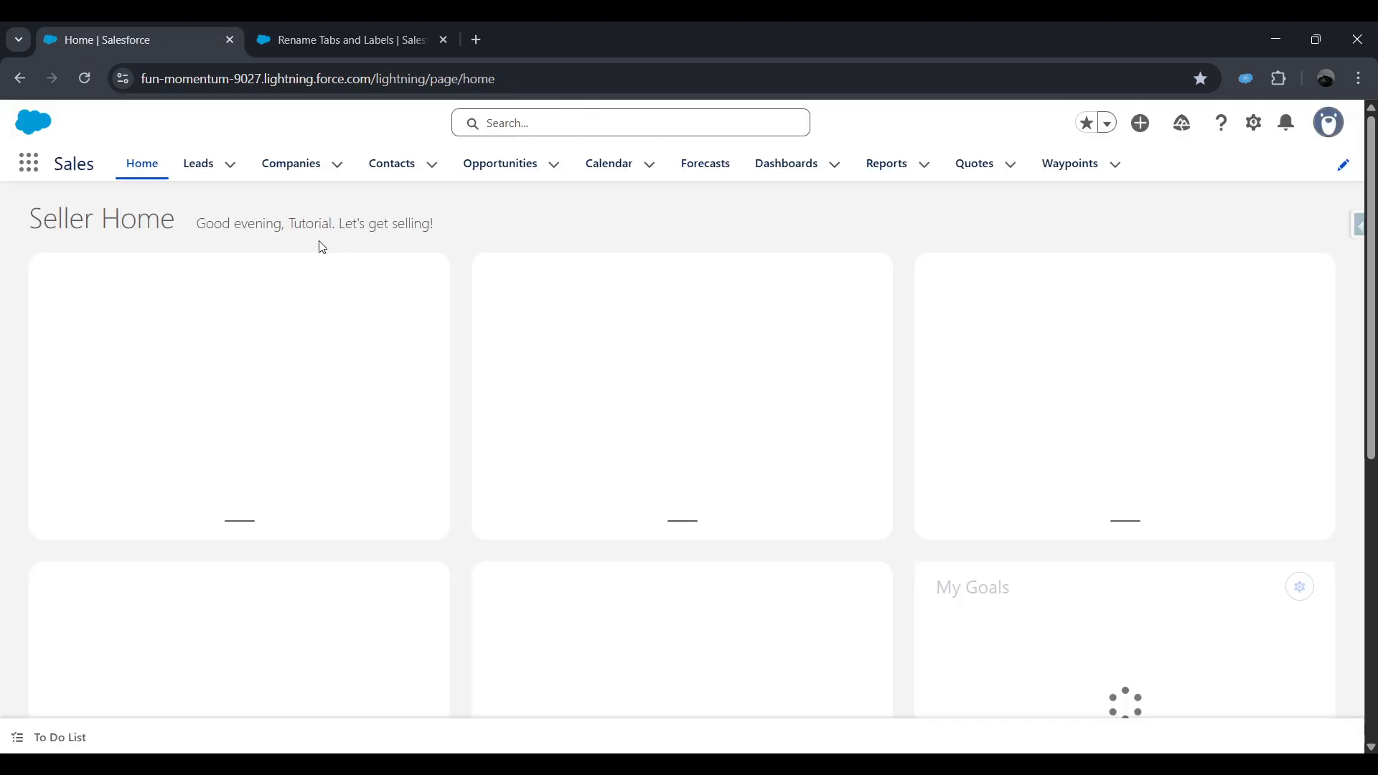
pyautogui.click(306, 228)
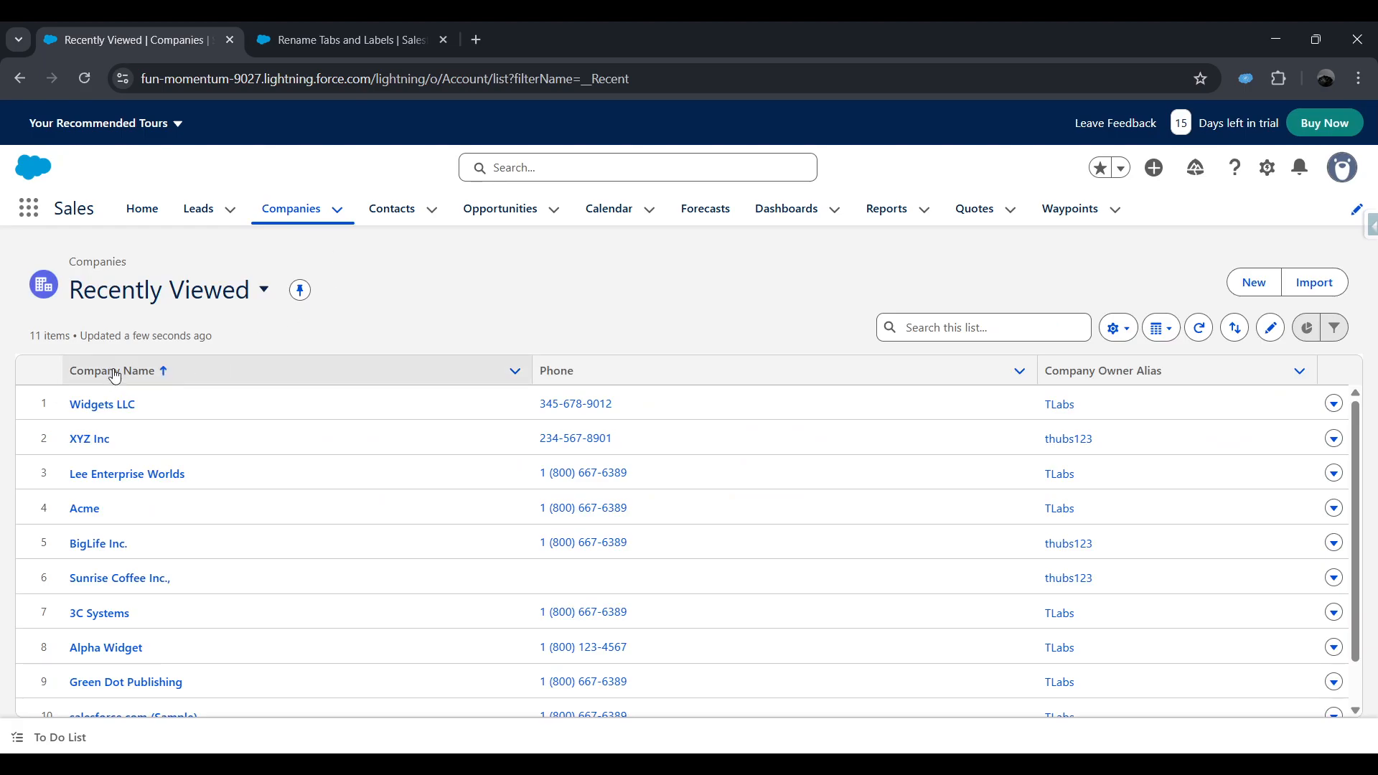
# - Return to Rename Tabs and Labels and reset the Accounts tab name and field labels to their defaults
pyautogui.click(341, 40)
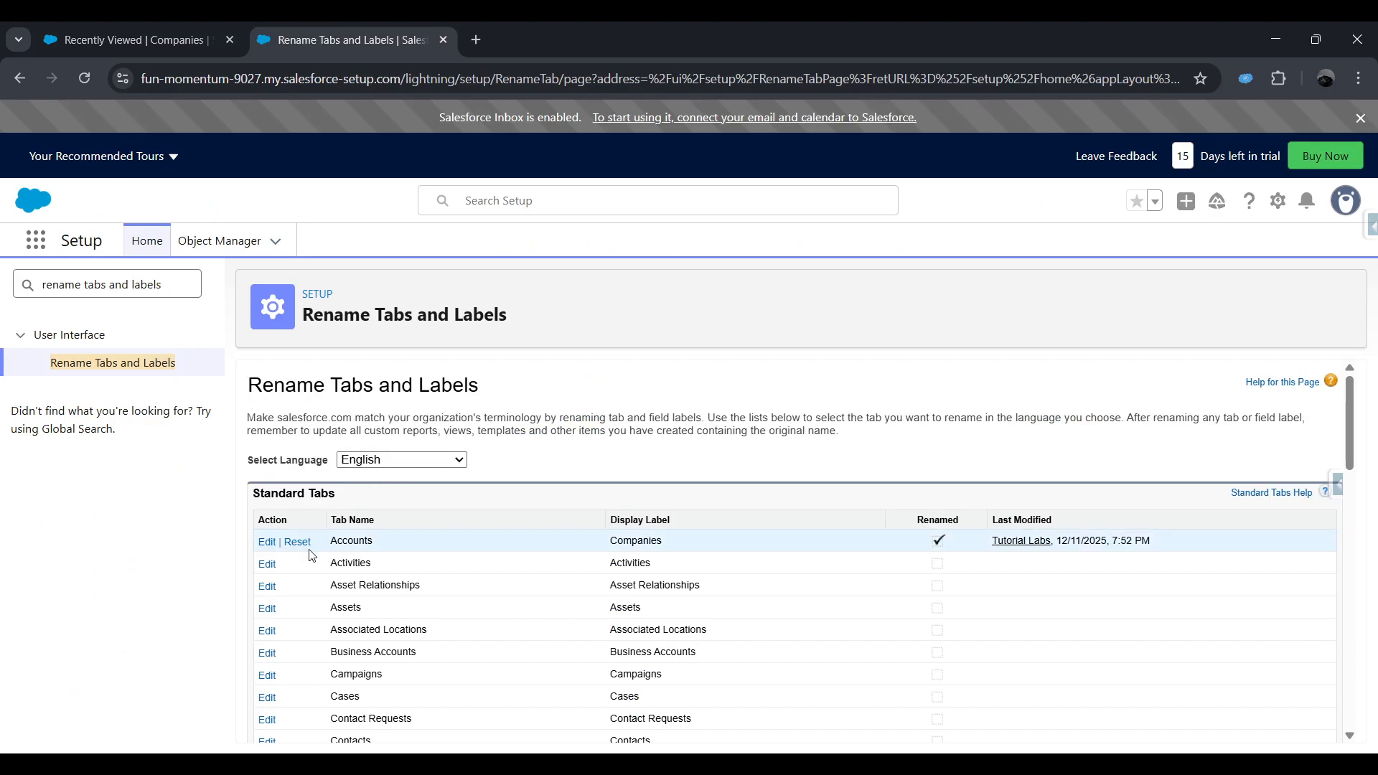
pyautogui.click(136, 368)
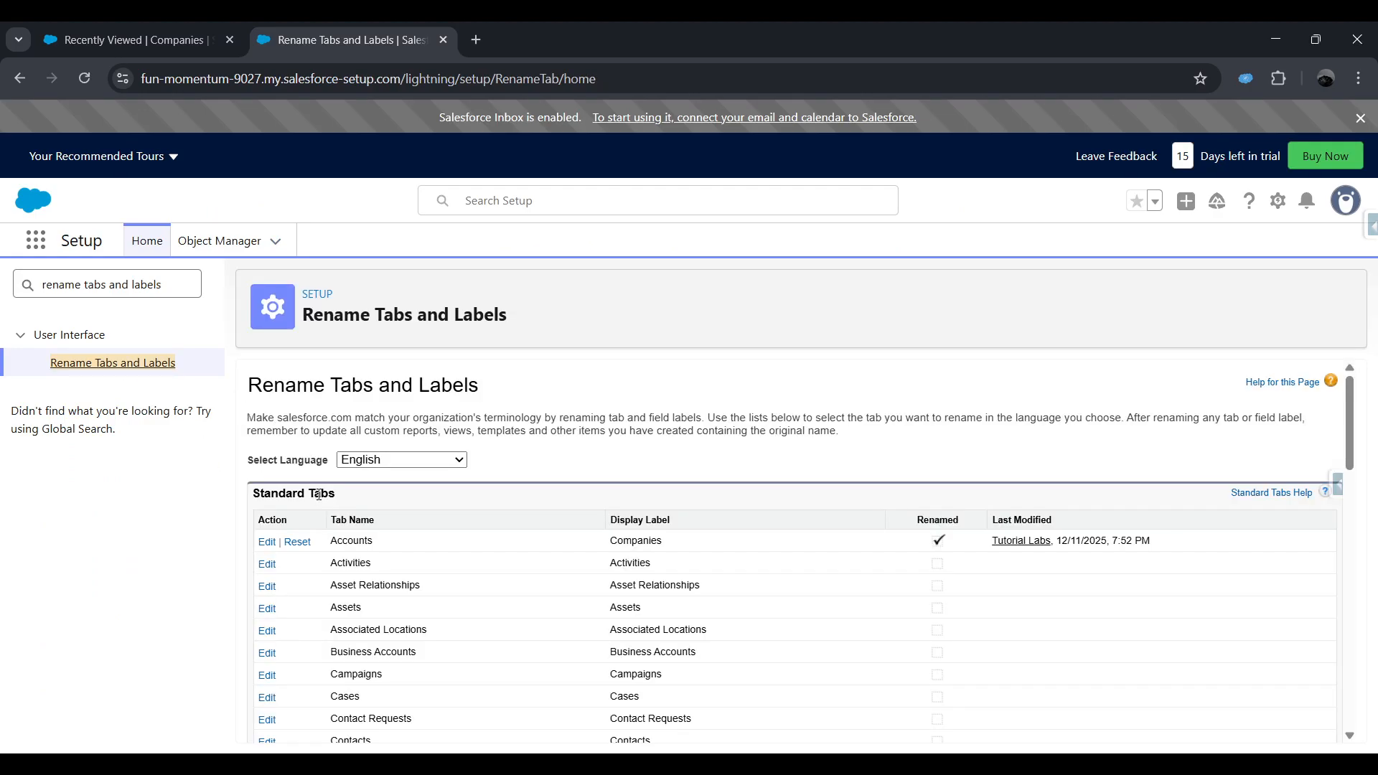
pyautogui.scroll(-1, 319, 495)
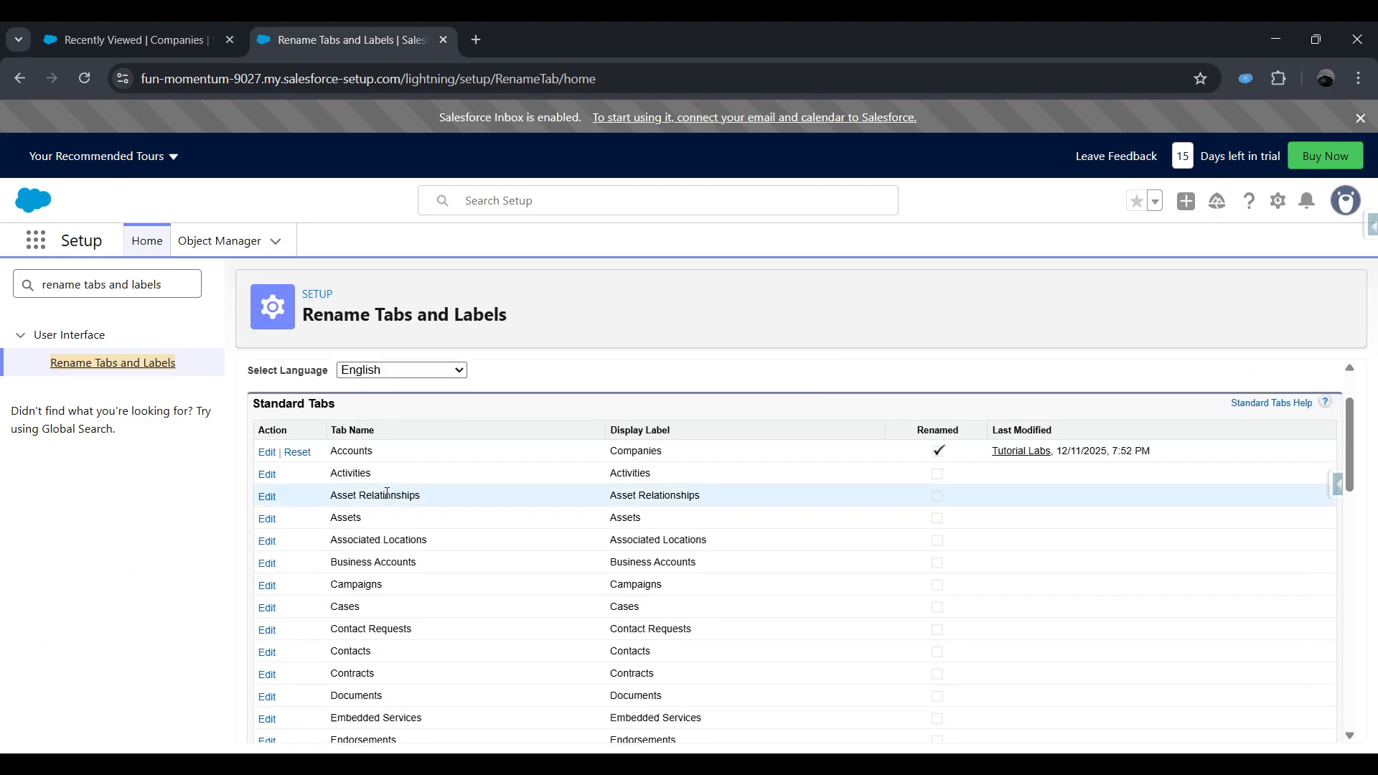
pyautogui.click(307, 458)
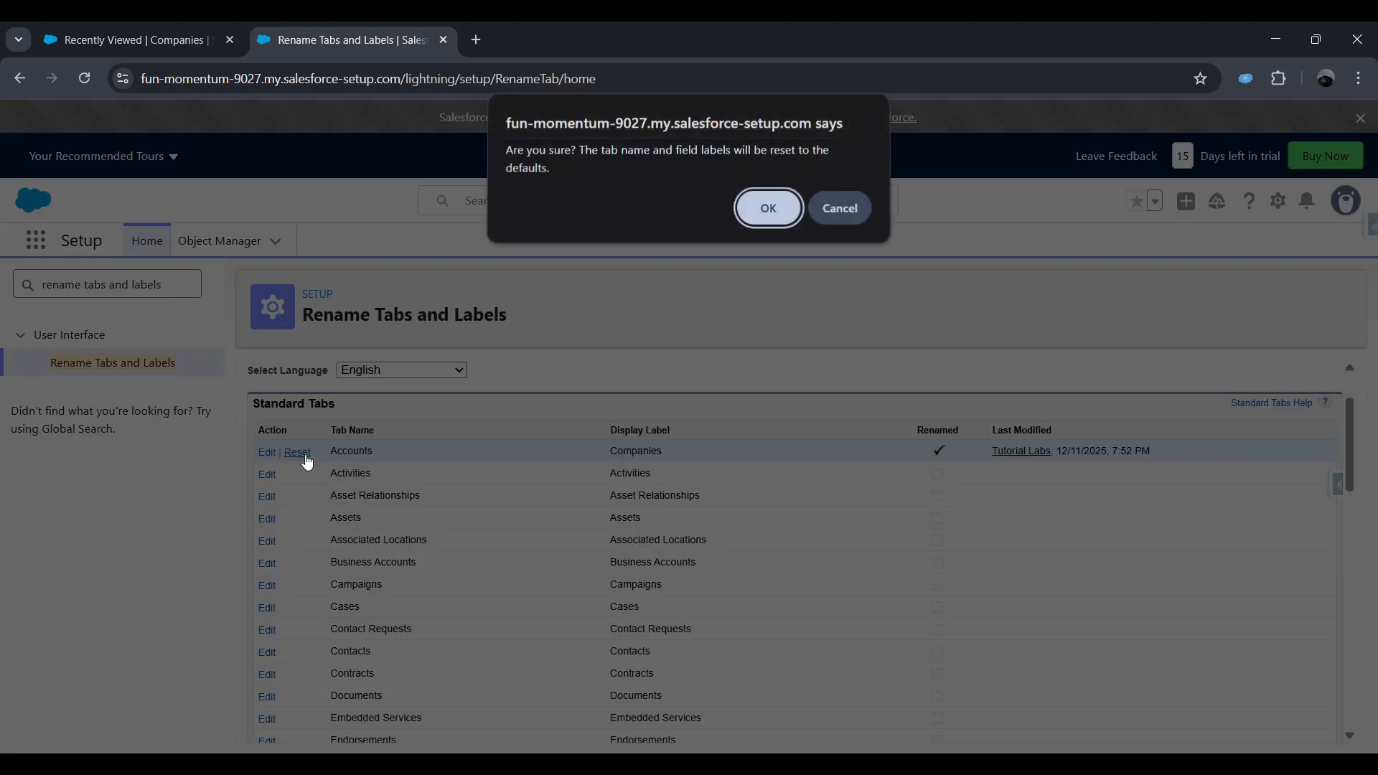
pyautogui.click(762, 216)
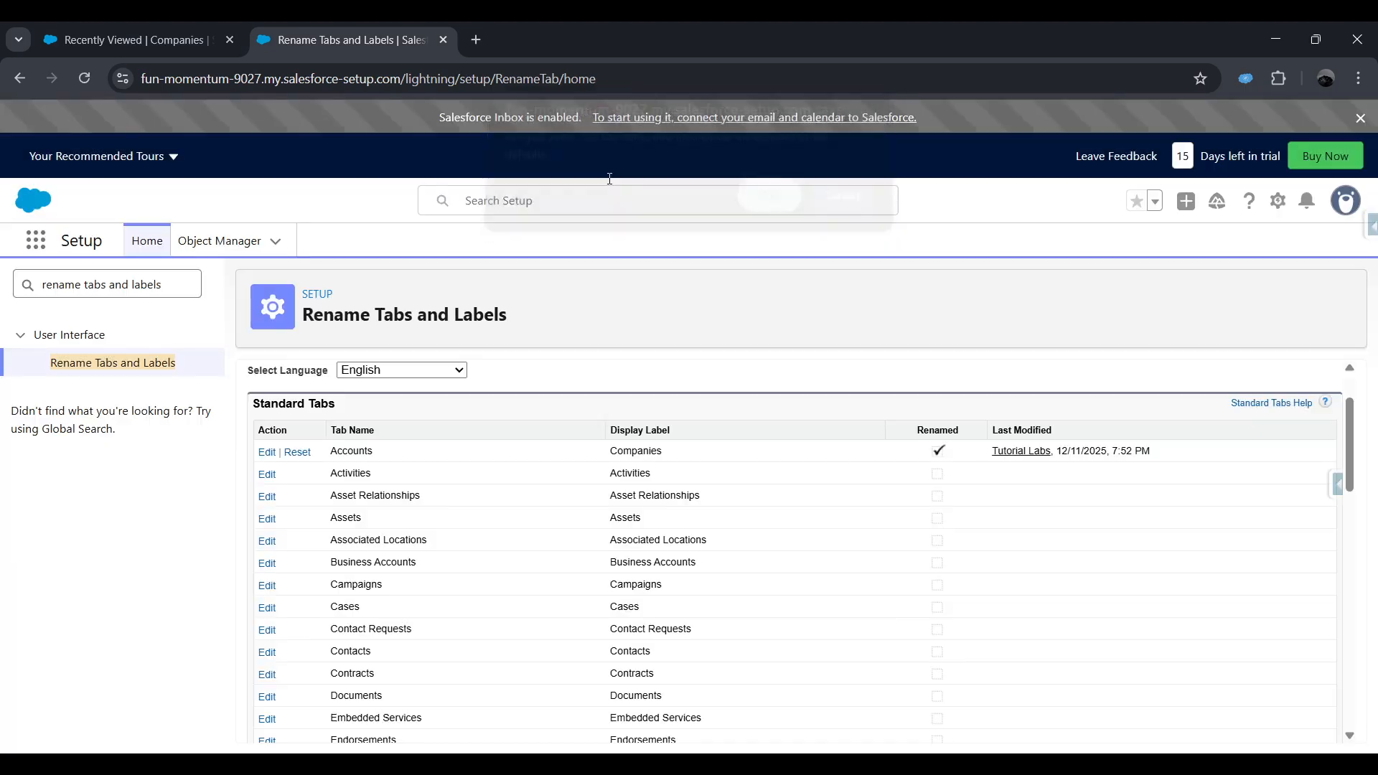
# - Reload the recently viewed accounts list in the Sales app to check the labels, and return to Rename Tabs and Labels
pyautogui.click(143, 39)
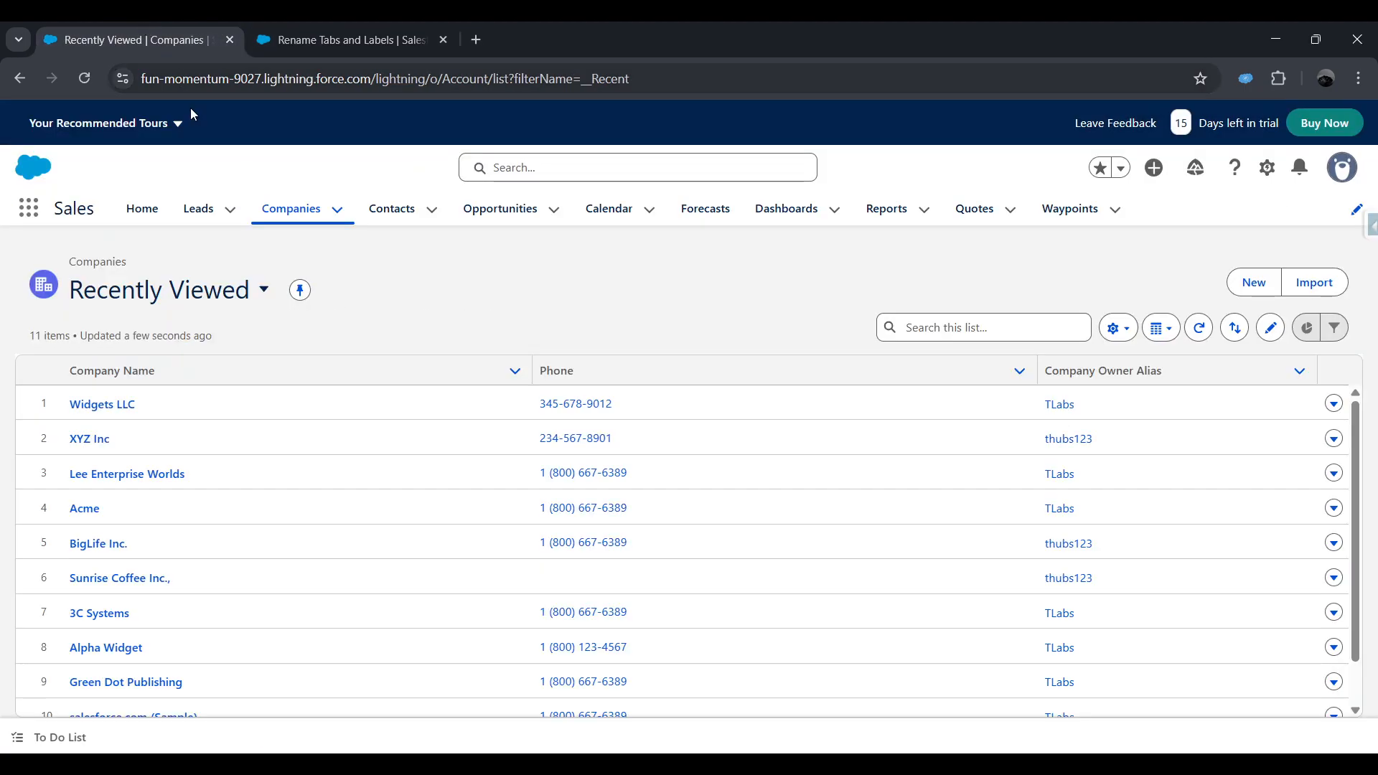
pyautogui.click(84, 78)
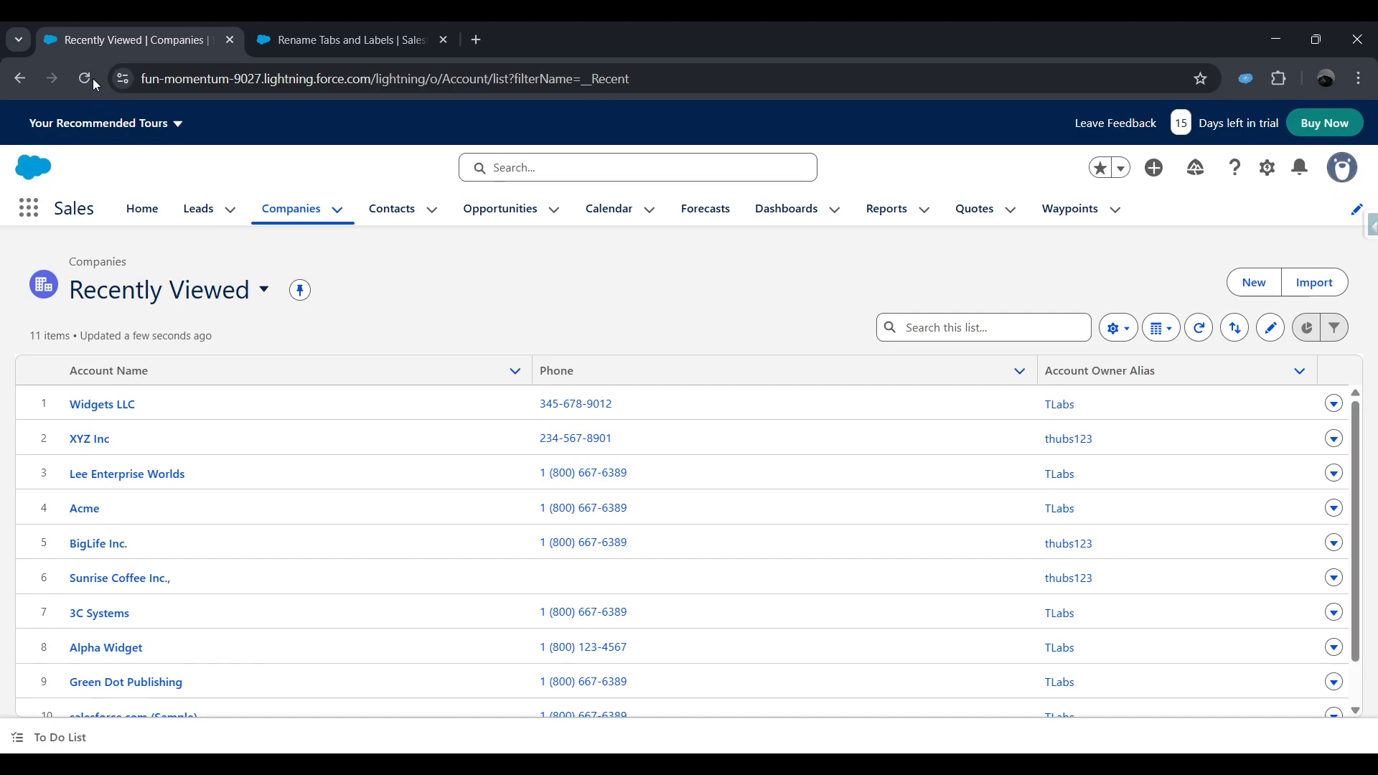
pyautogui.click(90, 79)
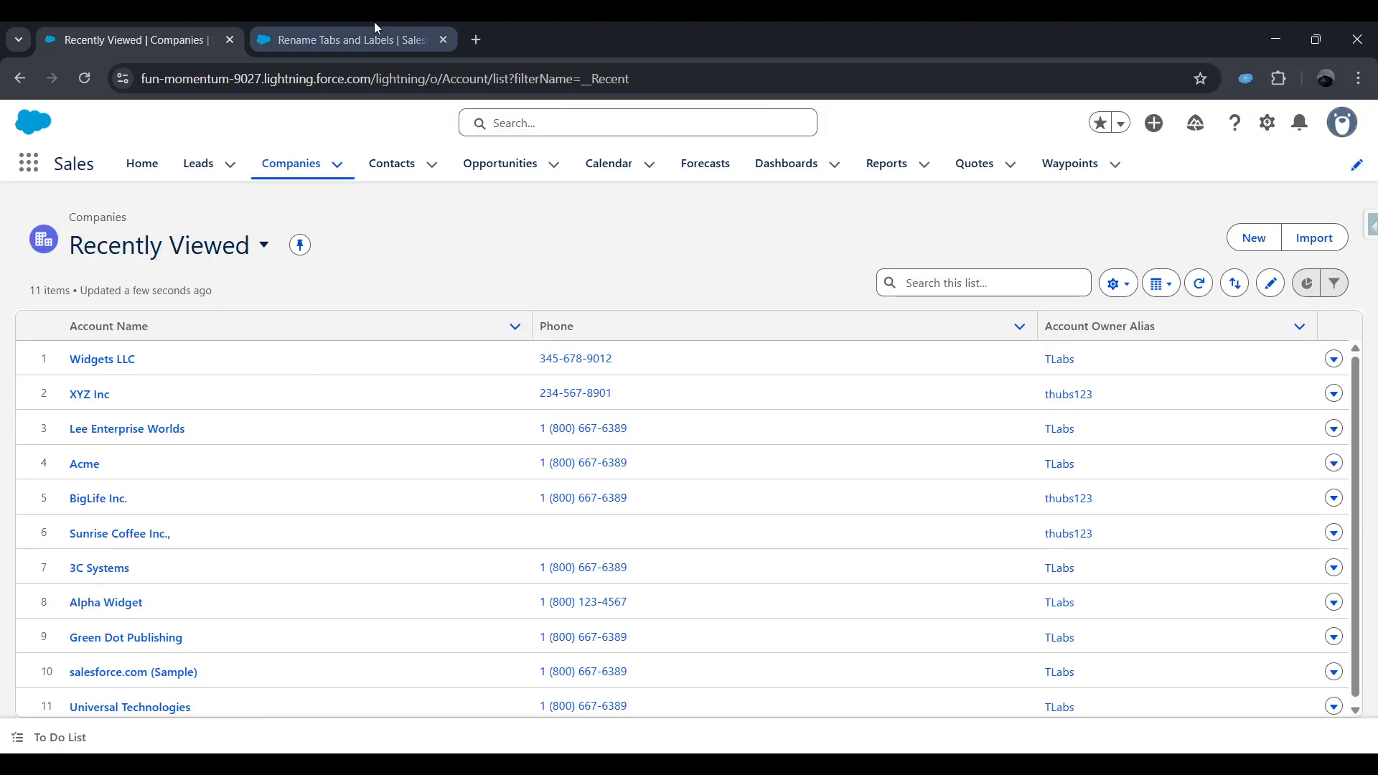
pyautogui.click(344, 40)
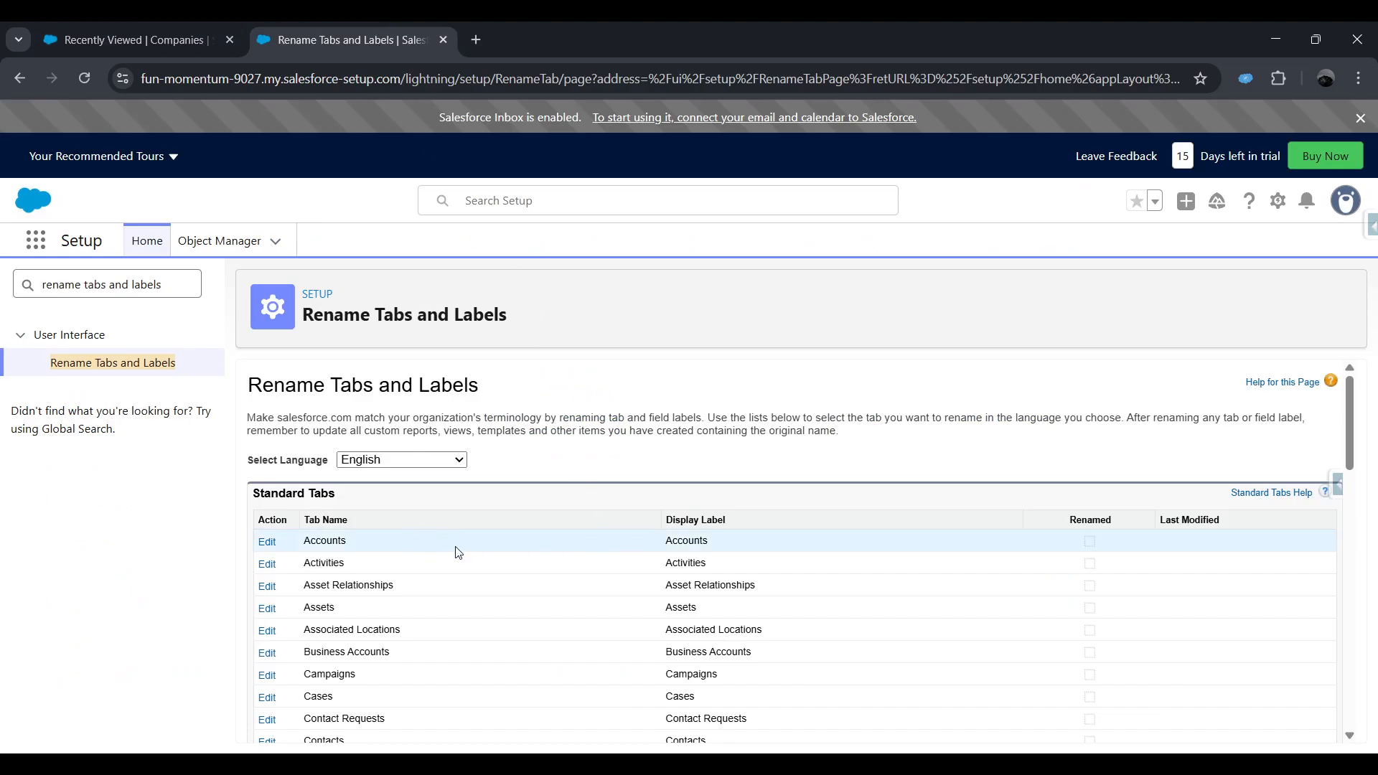